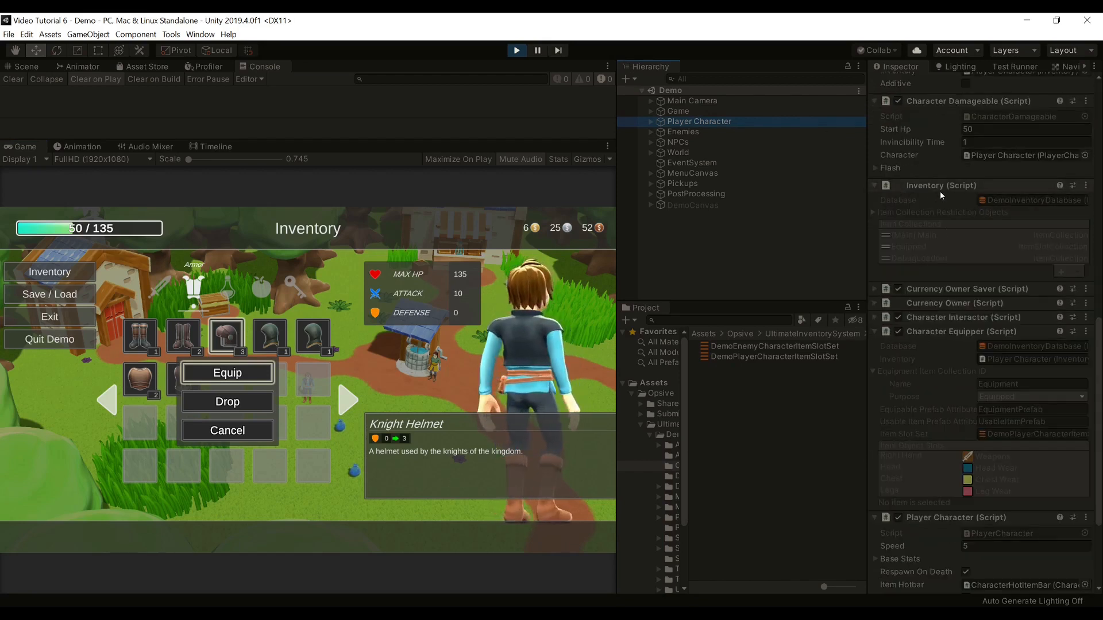
- Show the Equipped collection of the Player Character's Inventory component and equip the Knight Helmet, Knight Boots and Knight Armor in the running demo
left_click(935, 246)
scroll(935, 246, "down", 3)
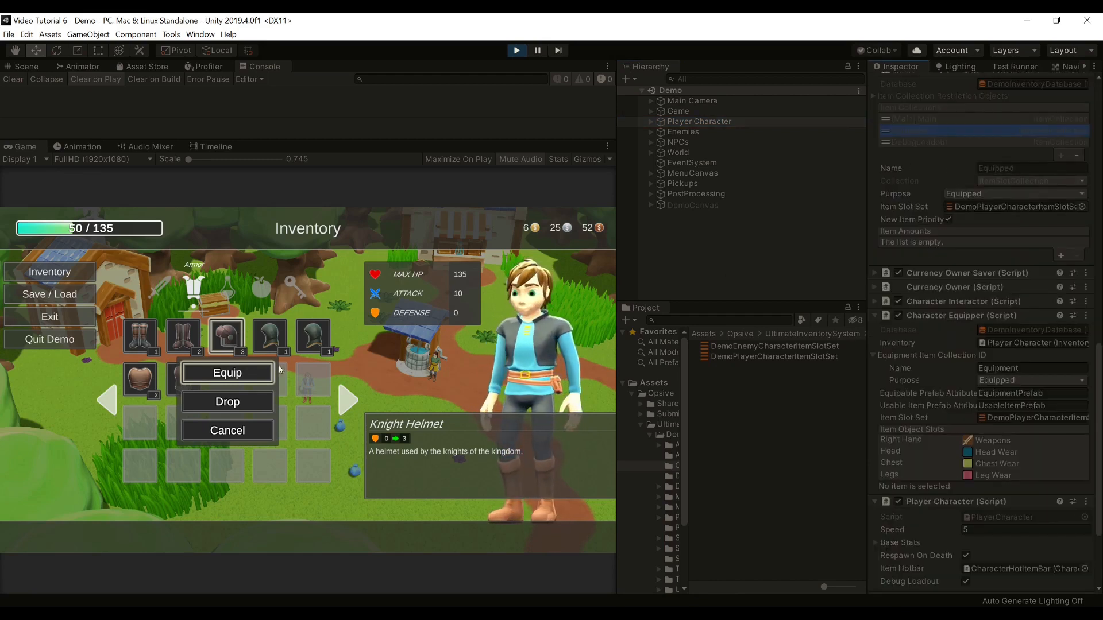
left_click(241, 373)
left_click(185, 339)
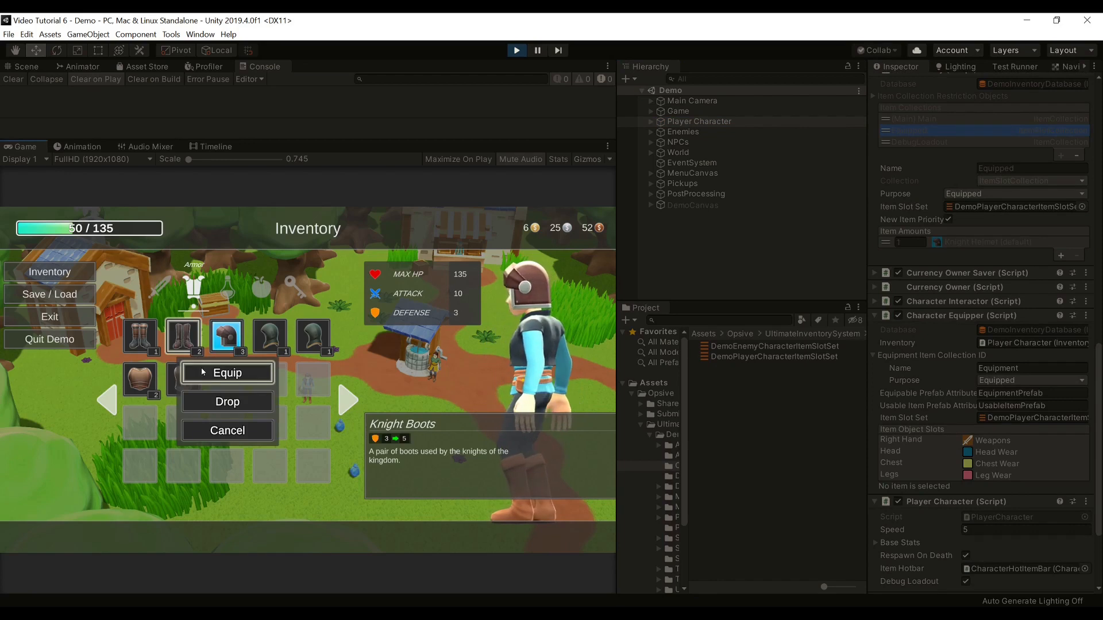
left_click(202, 372)
left_click(195, 386)
left_click(205, 375)
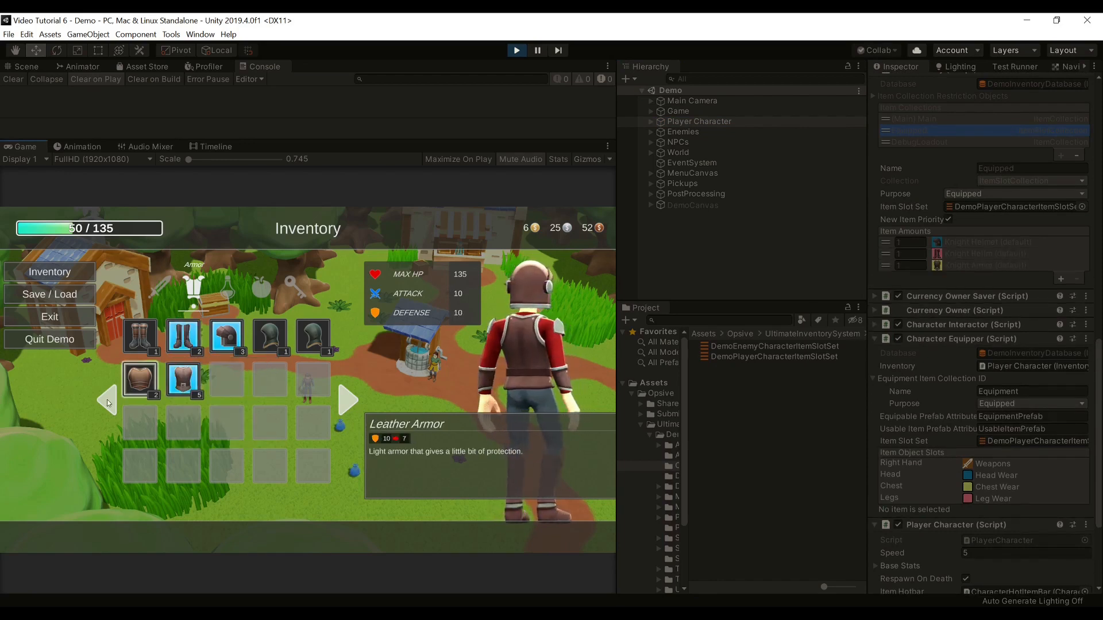
- Equip the Iron Sword from the in-game Weapons category and review the Equipped collection's item amounts and the Character Equipper
left_click(107, 399)
left_click(311, 338)
left_click(262, 359)
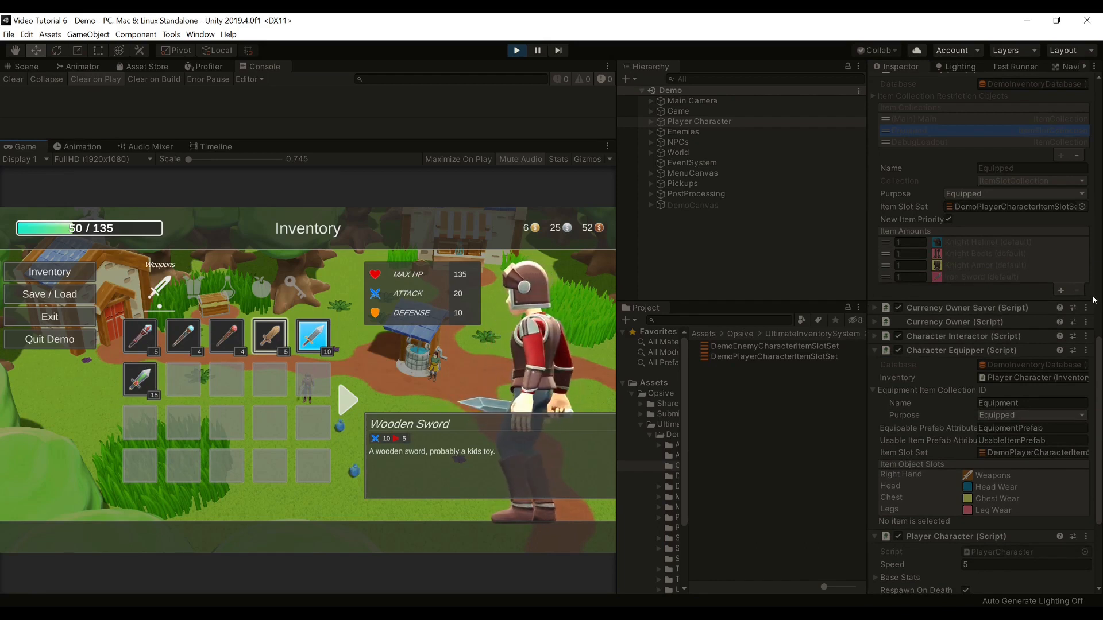
scroll(1095, 299, "up", 3)
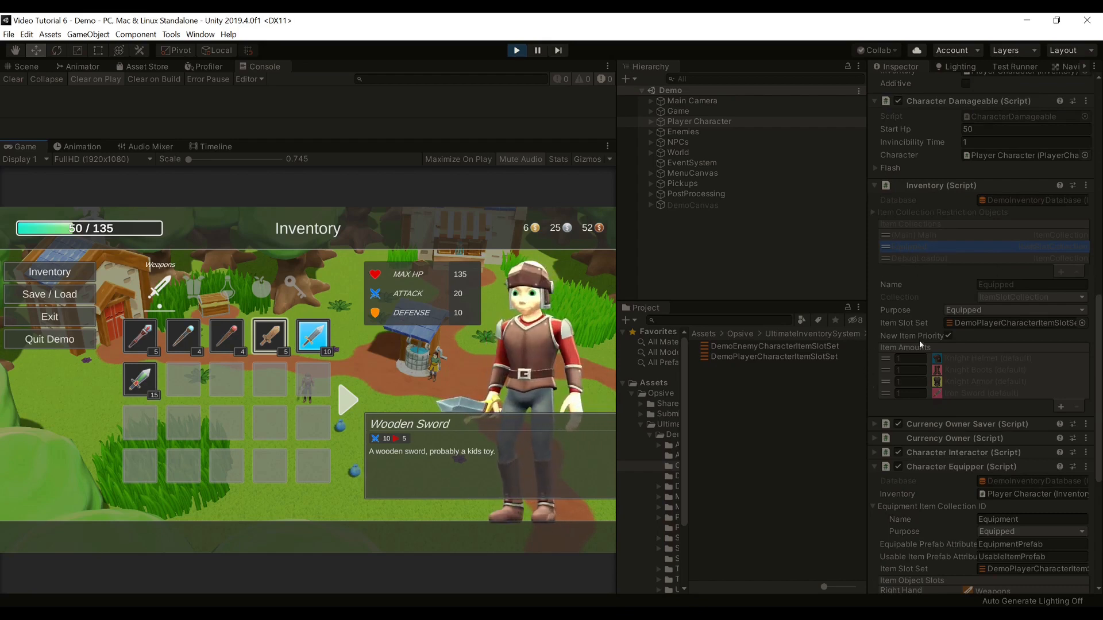
scroll(919, 340, "down", 3)
scroll(1034, 239, "down", 3)
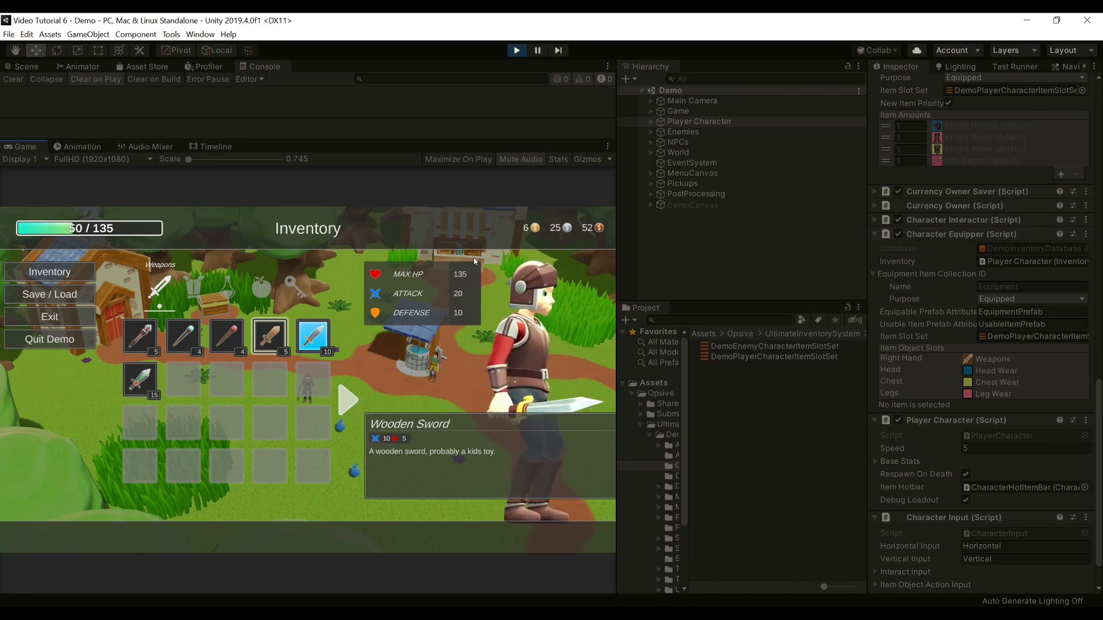
- Unequip and re-equip the Iron Sword twice to test how the Equipped collection and the character model respond
left_click(269, 348)
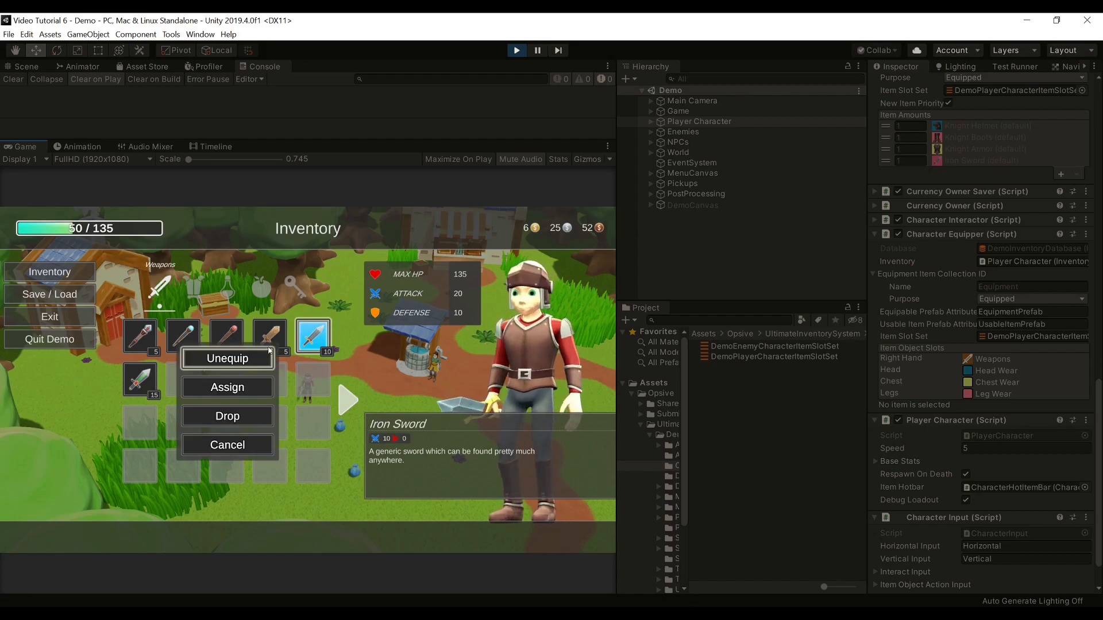
left_click(262, 358)
left_click(299, 351)
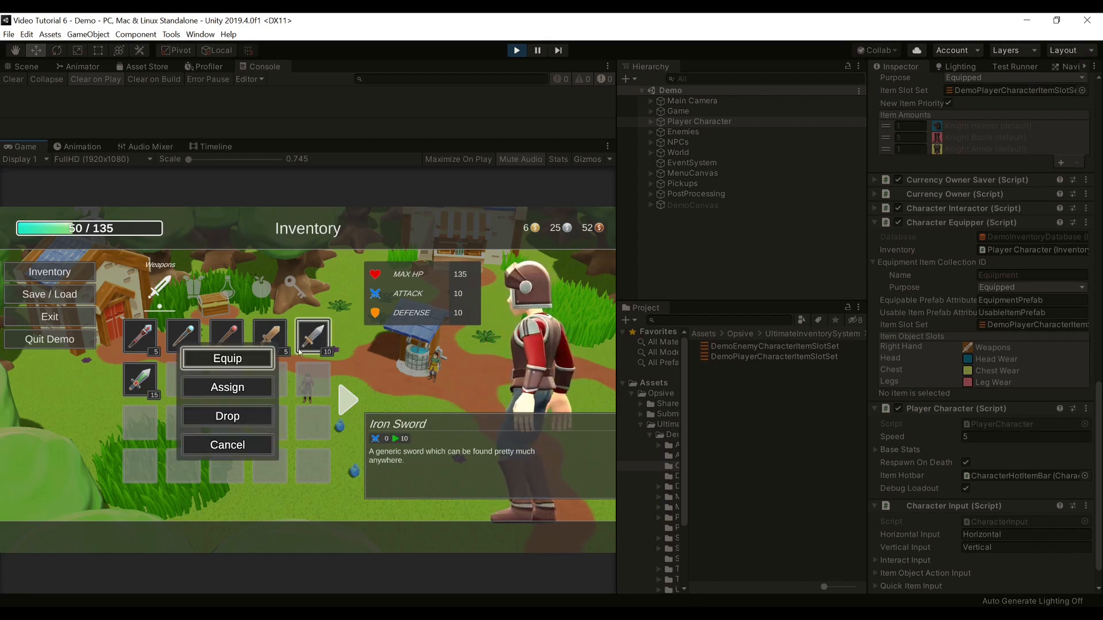
left_click(263, 359)
left_click(315, 341)
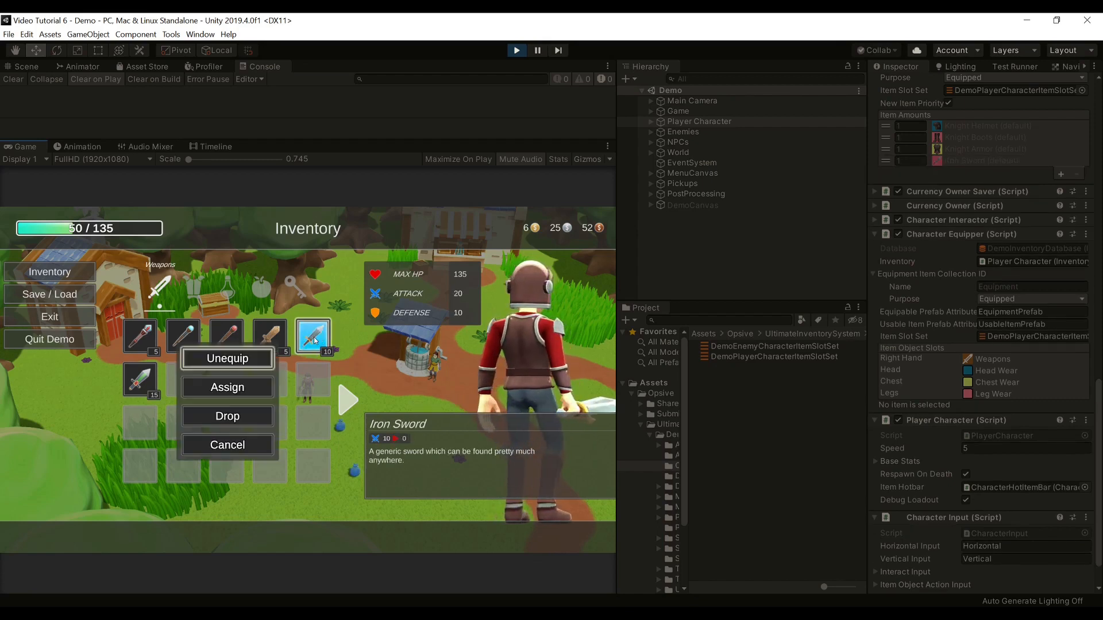
left_click(253, 358)
left_click(305, 344)
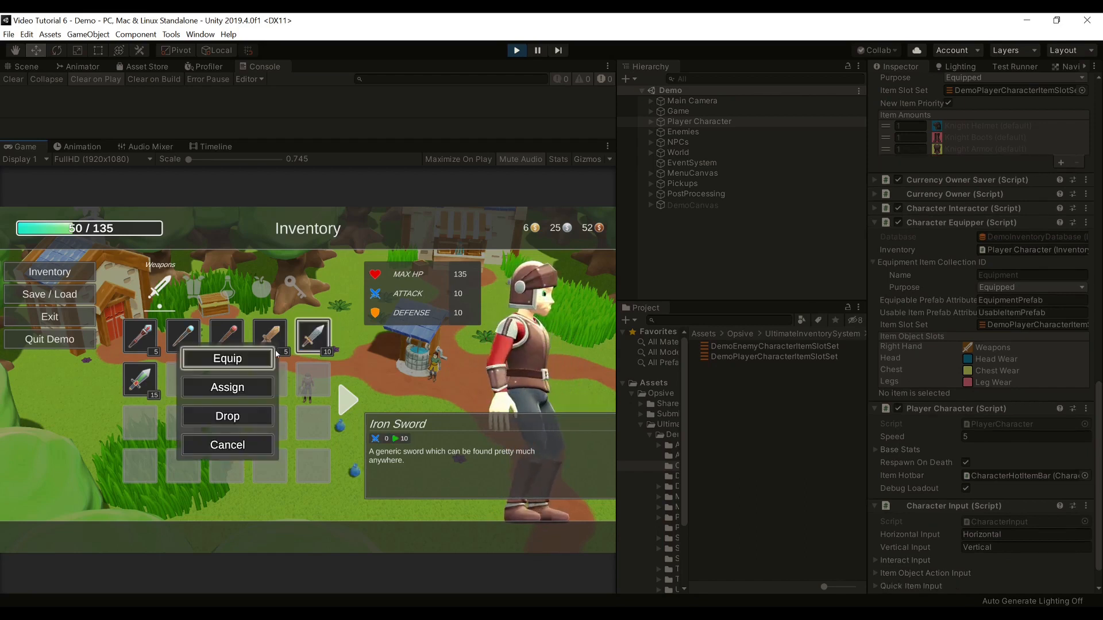
left_click(271, 357)
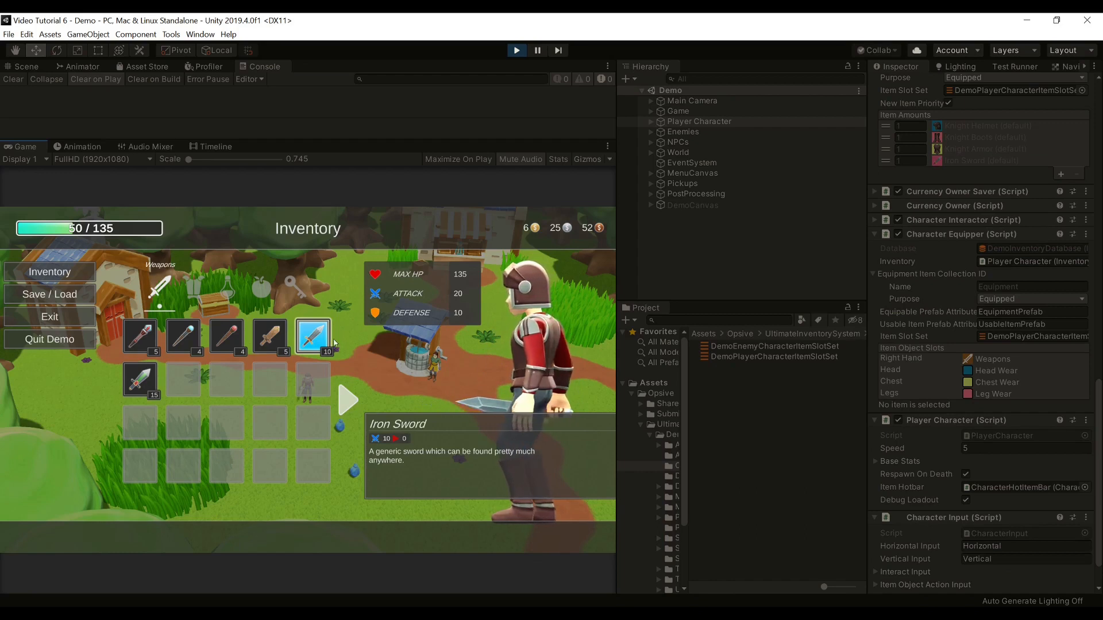
- Exit play mode and review the Player Character's Equipped item collection and Character Equipper settings
left_click(519, 50)
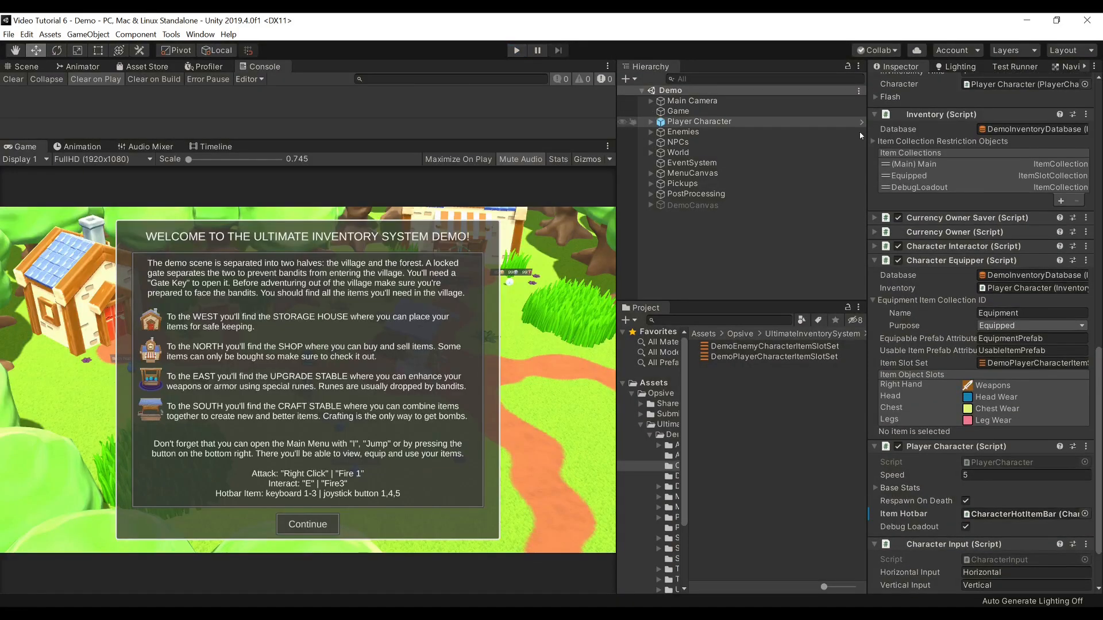
scroll(994, 160, "down", 2)
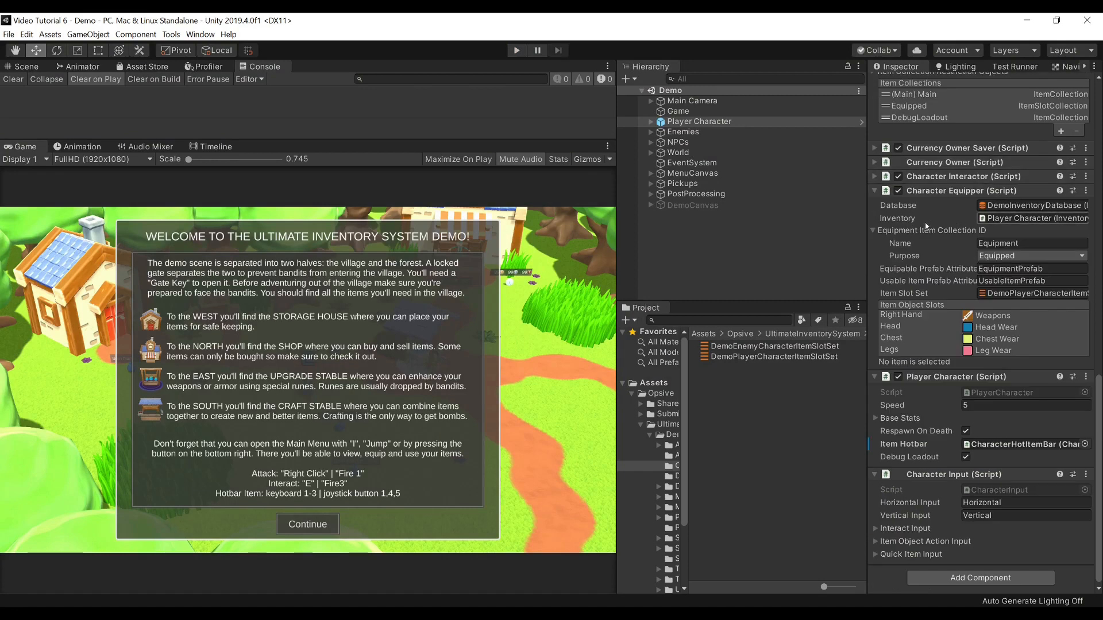
scroll(915, 231, "up", 5)
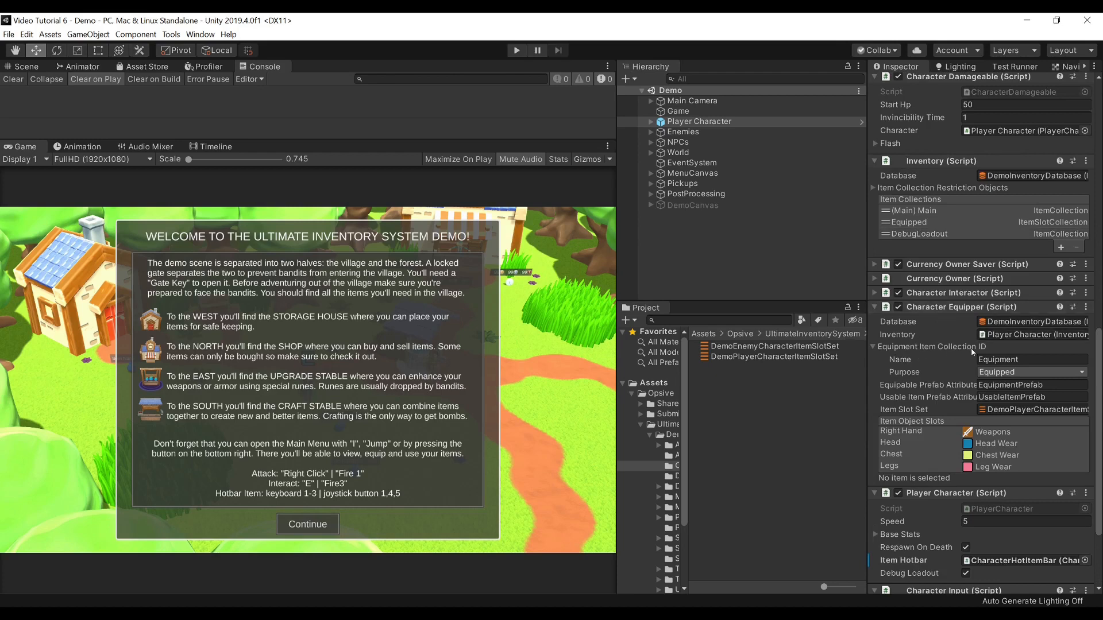
left_click(949, 221)
scroll(949, 221, "down", 5)
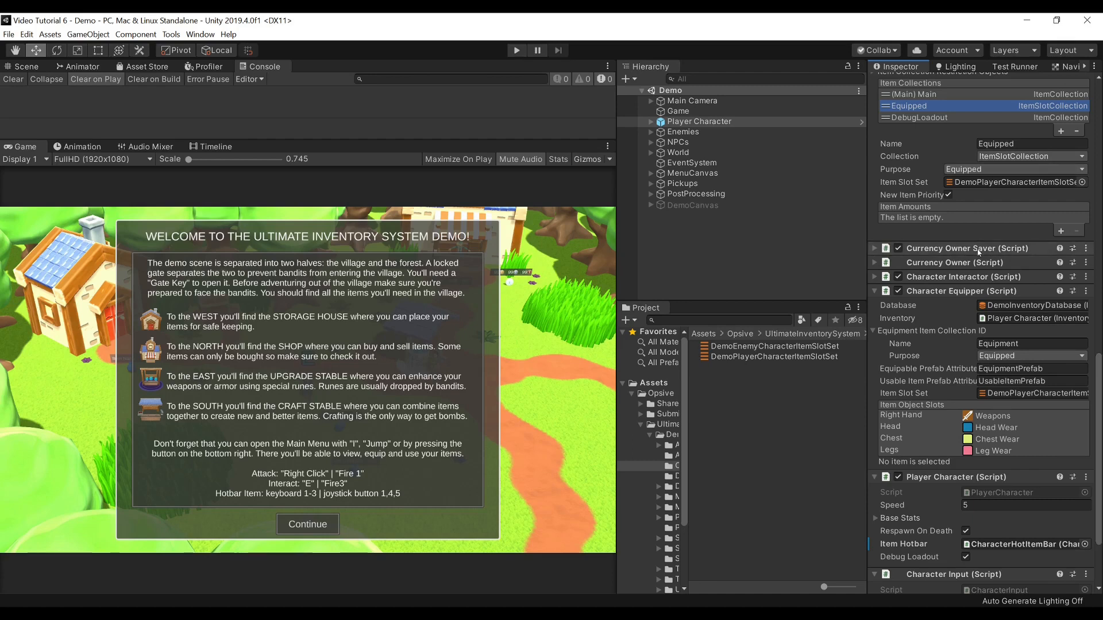
scroll(948, 241, "down", 3)
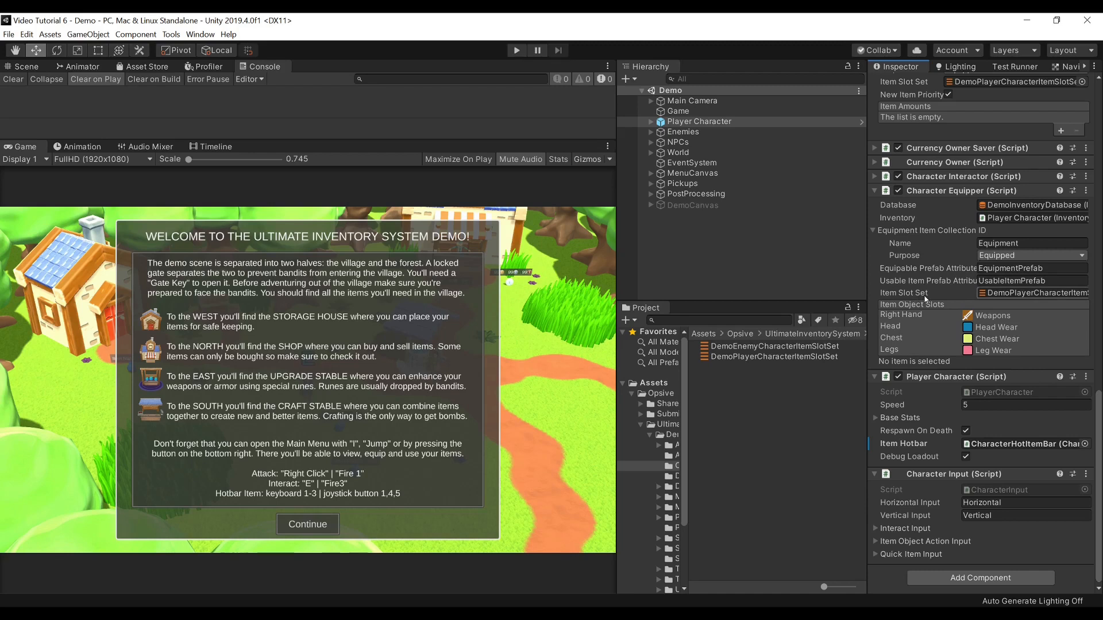
- Open the DemoPlayerCharacterItemSlotSet asset used by the Character Equipper and examine its Right Hand, Head, Chest and Legs slots
left_click(991, 295)
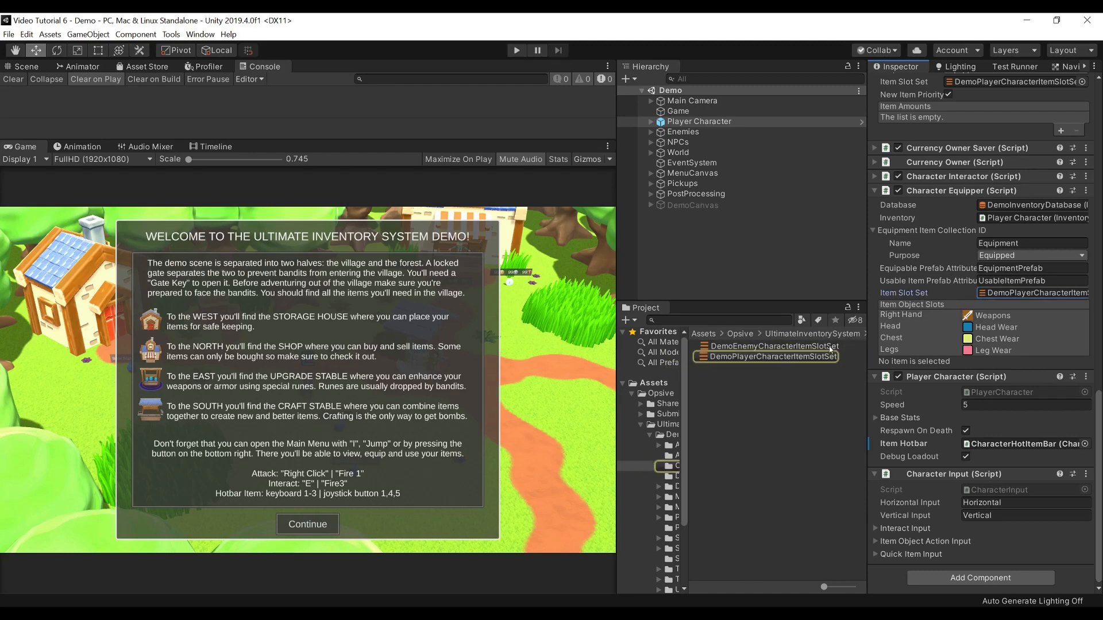
left_click(806, 357)
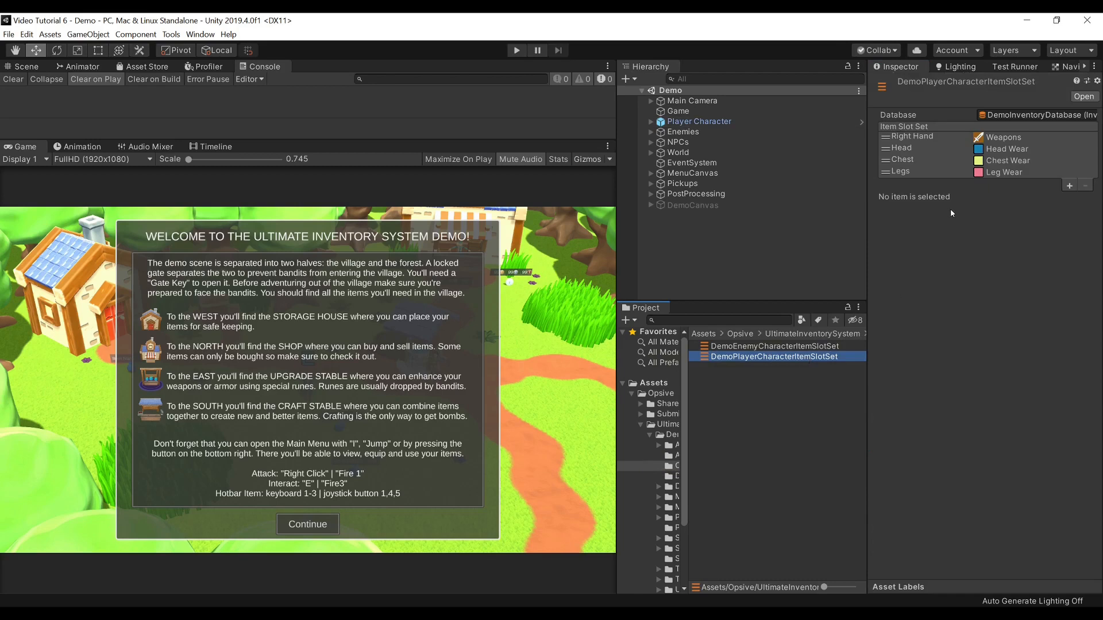
left_click(949, 140)
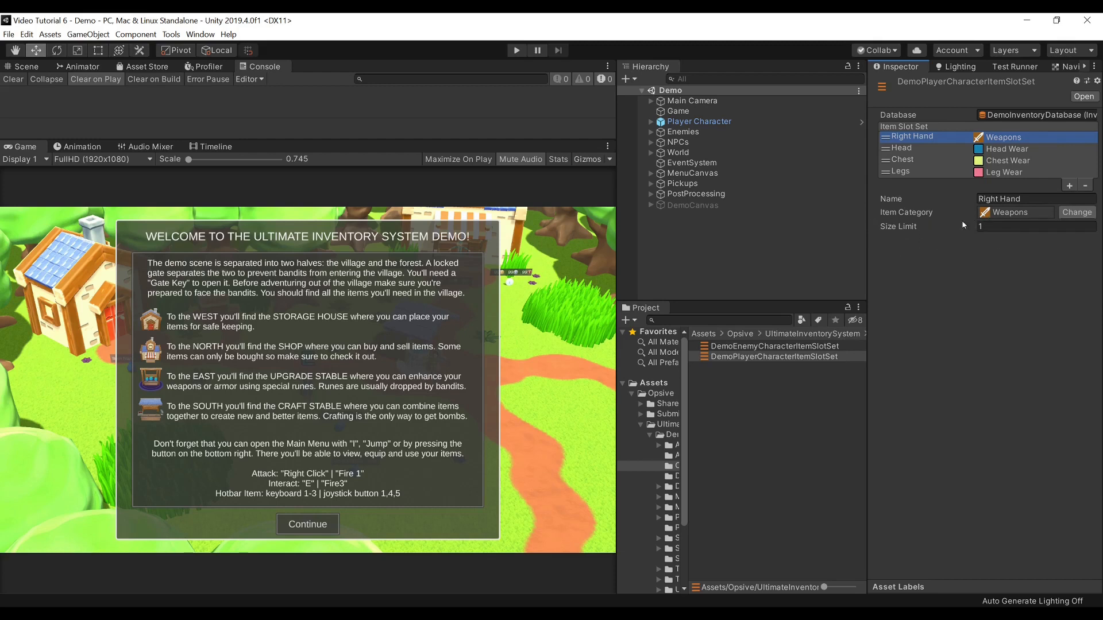
left_click(943, 148)
left_click(933, 161)
left_click(932, 176)
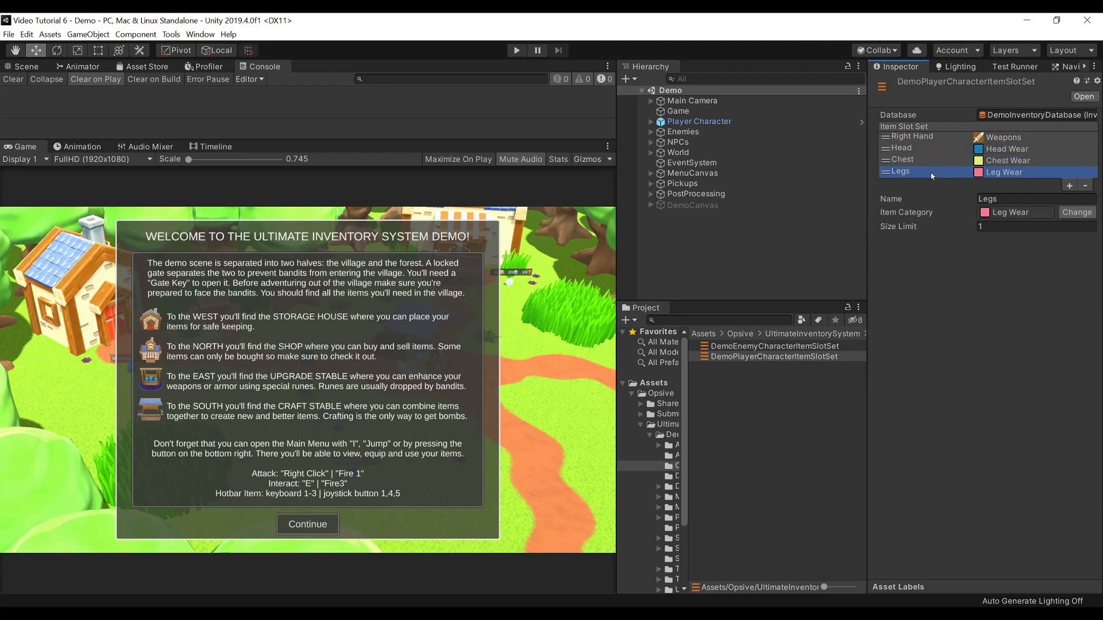
- Add an empty slot to the DemoPlayerCharacterItemSlotSet and remove it again
left_click(1070, 186)
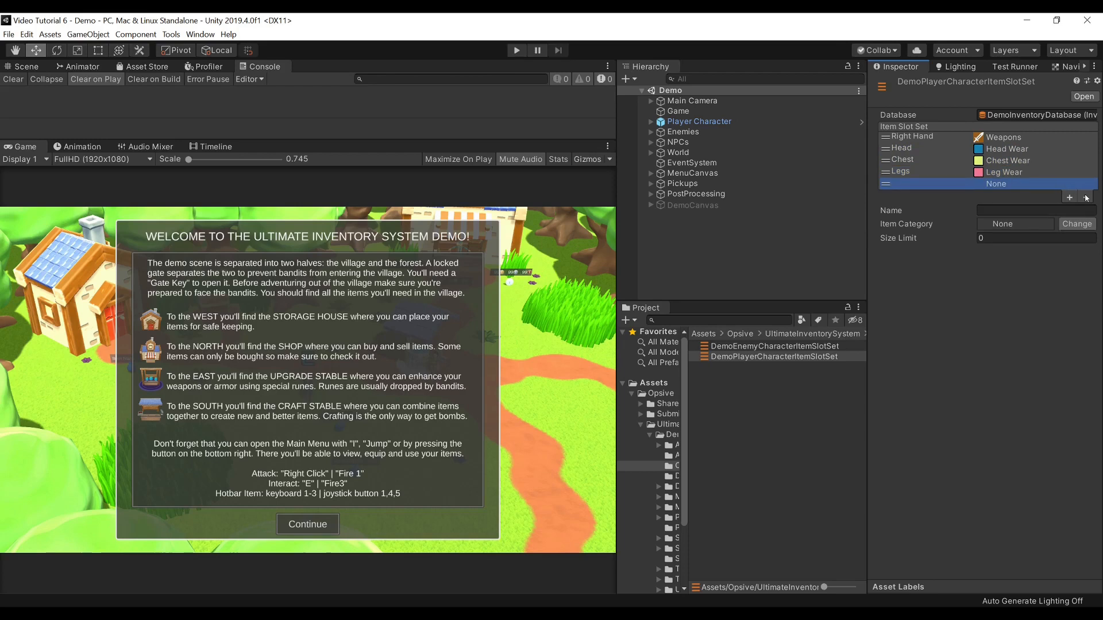
left_click(1085, 197)
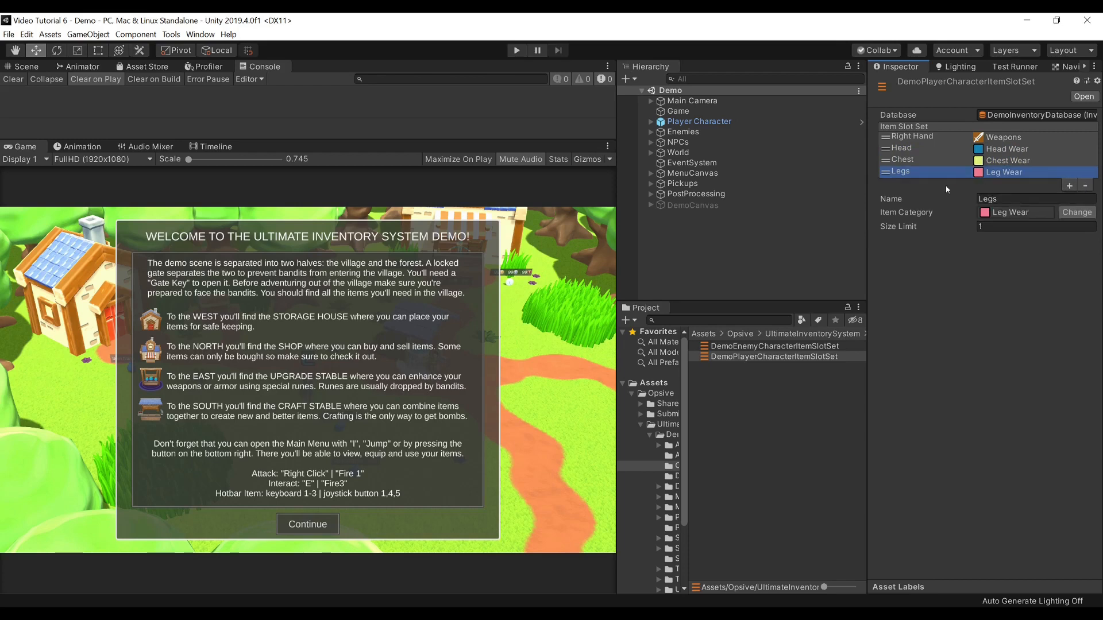
- Select the Player Character and show the Right Hand item object slot's settings in its Character Equipper
left_click(758, 122)
scroll(992, 267, "down", 15)
scroll(991, 267, "down", 3)
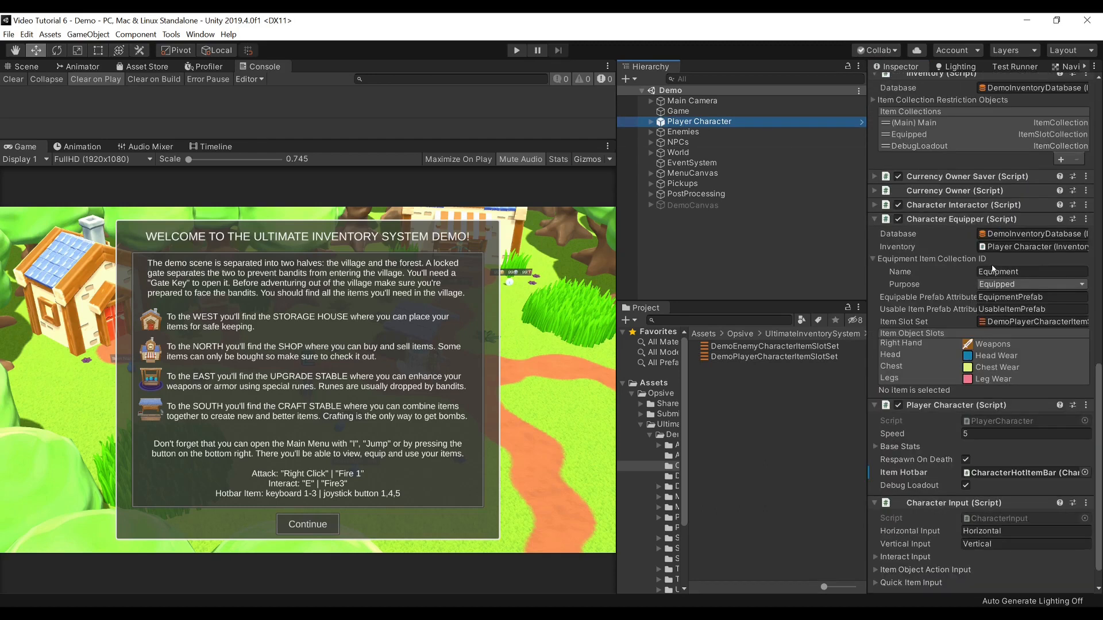
scroll(993, 267, "down", 1)
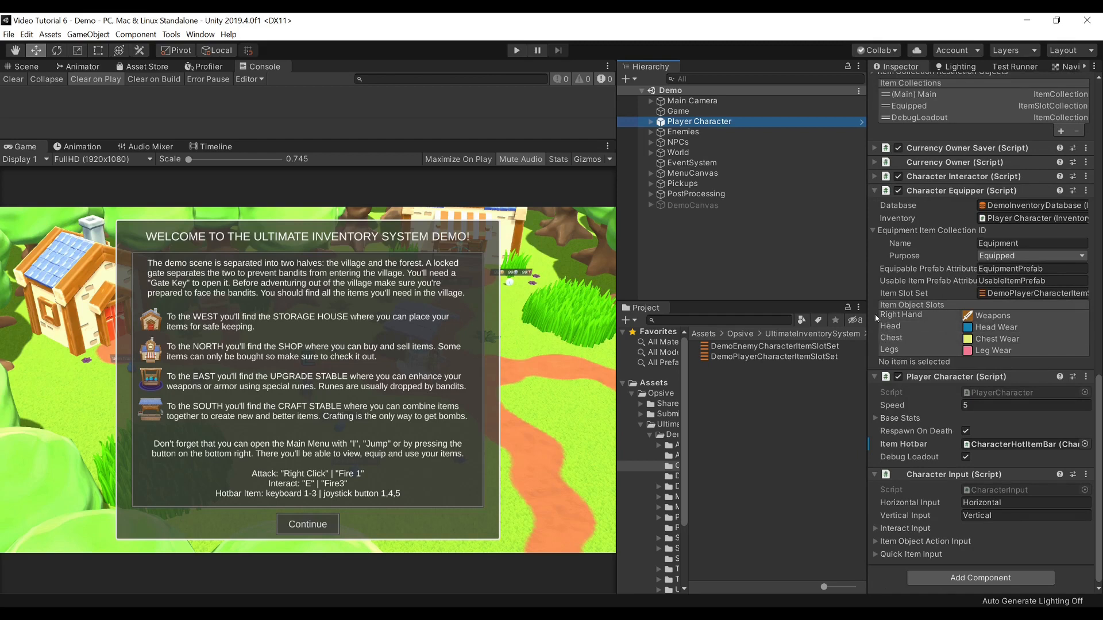
left_click(942, 318)
scroll(941, 317, "down", 2)
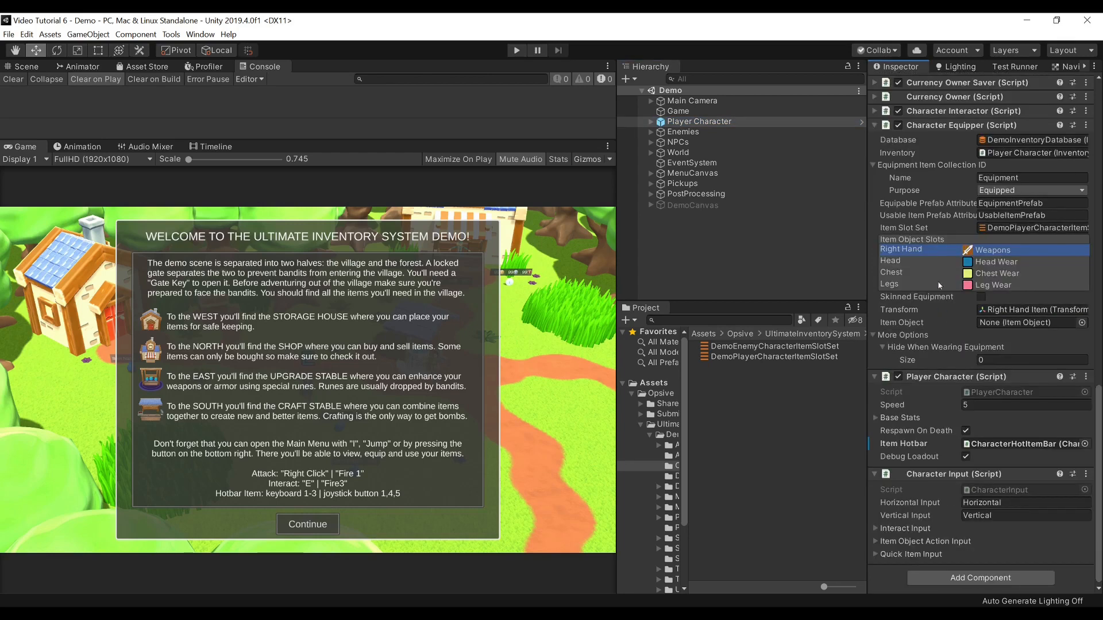
- Compare the settings of the Head, Chest, Legs and Right Hand item object slots, and locate the transform assigned to Right Hand
left_click(920, 262)
left_click(920, 273)
left_click(918, 286)
left_click(919, 251)
left_click(919, 262)
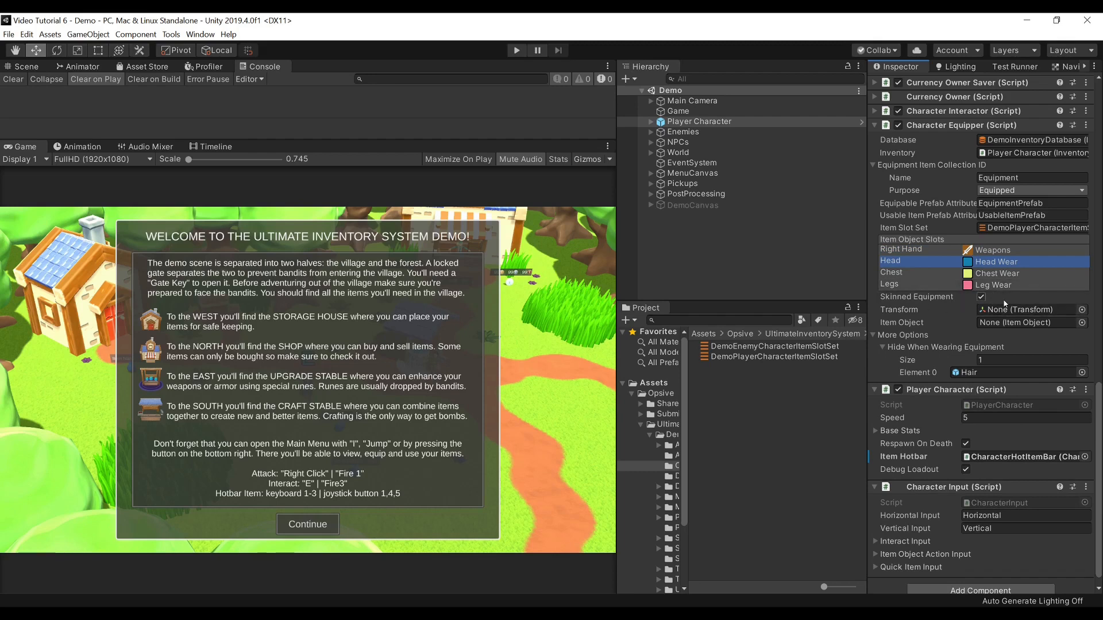
left_click(915, 251)
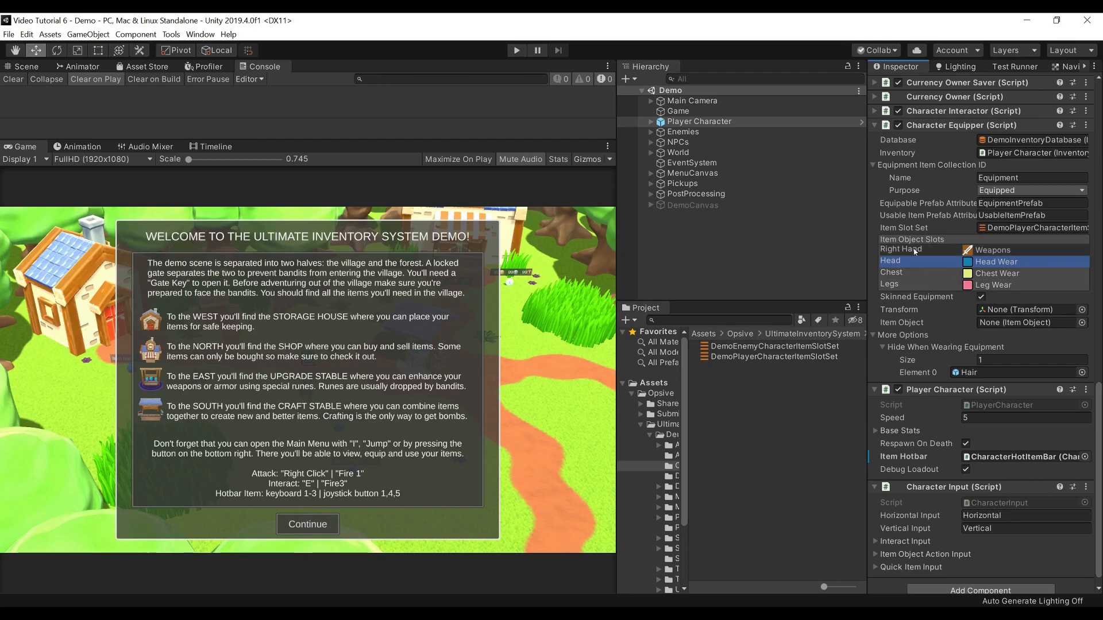
left_click(996, 311)
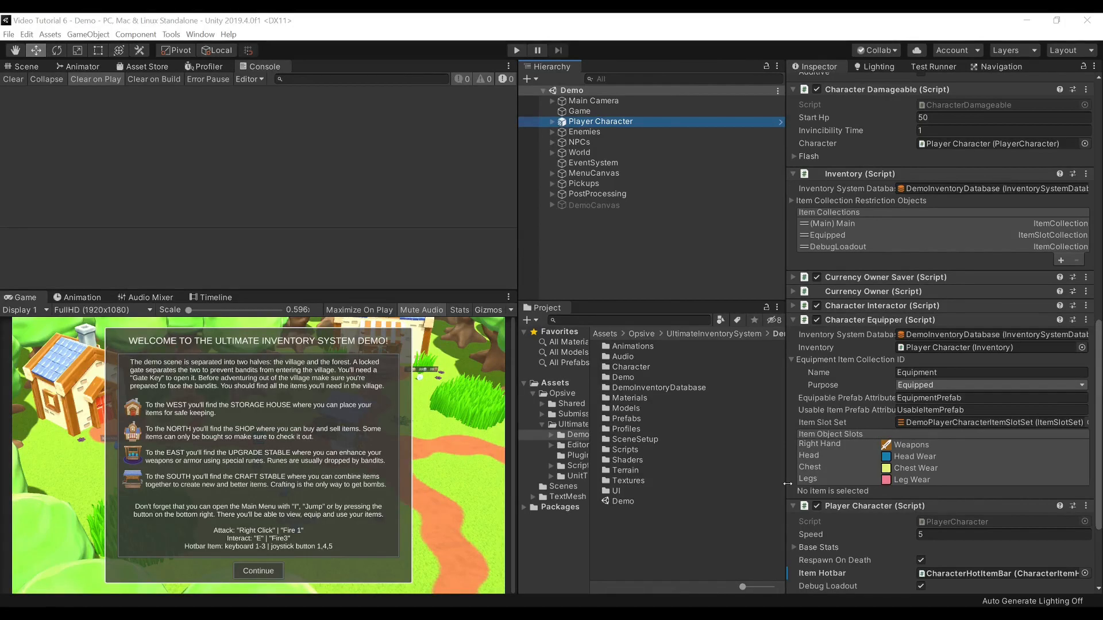
- Examine the Equipped item collection's settings in the Inventory component alongside the Character Equipper
left_click(871, 234)
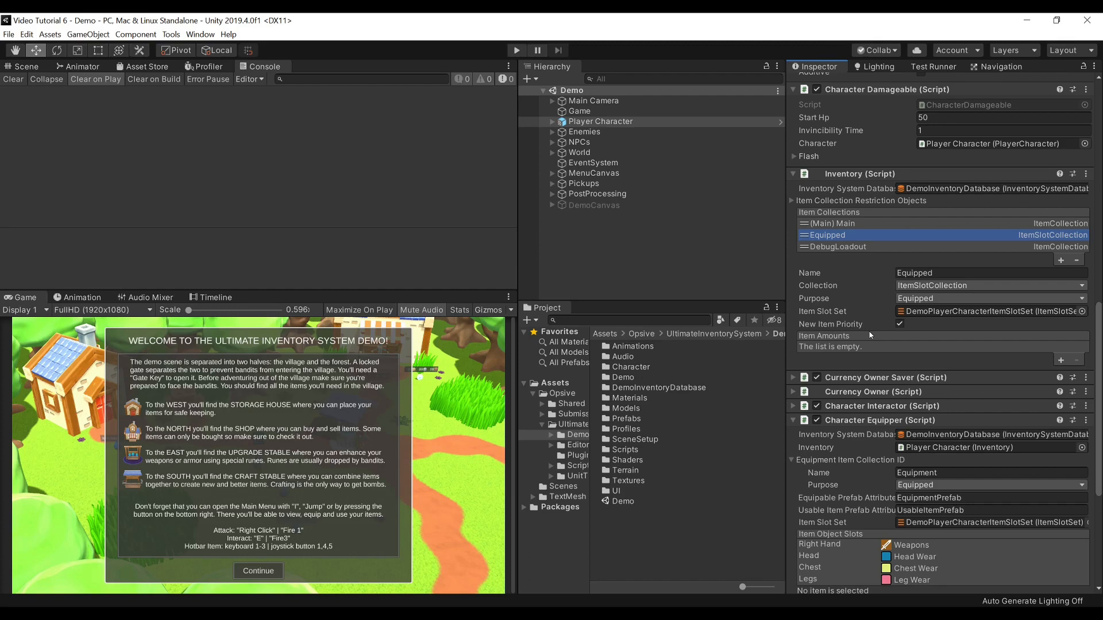
scroll(870, 335, "down", 5)
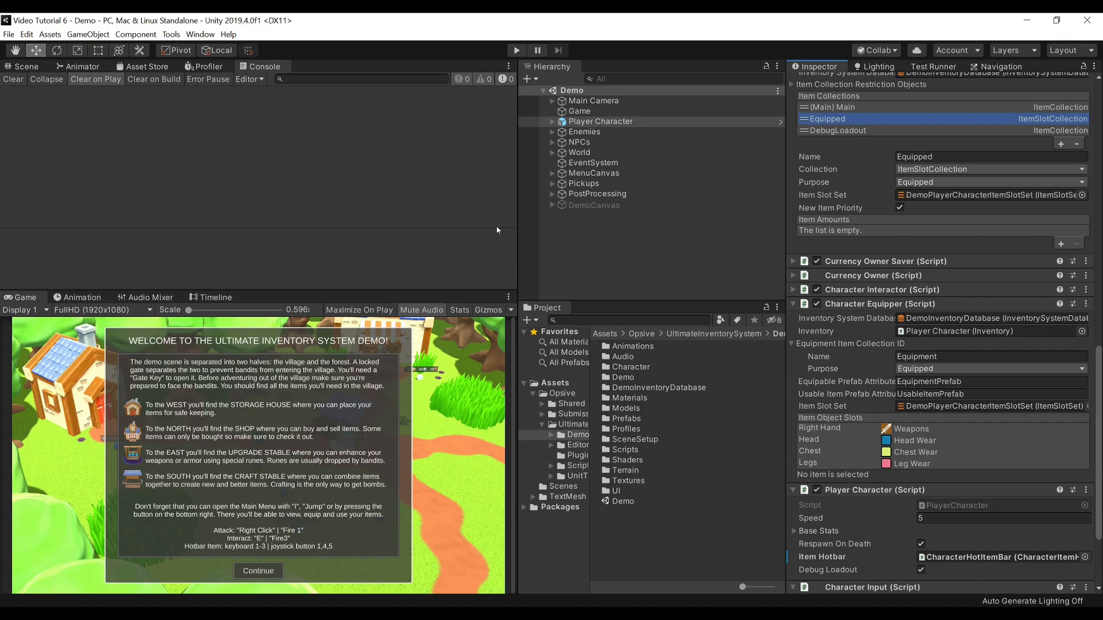
- Open the Ultimate Inventory System's Item Definitions Manager and show the Great Sword definition's attributes
left_click(170, 35)
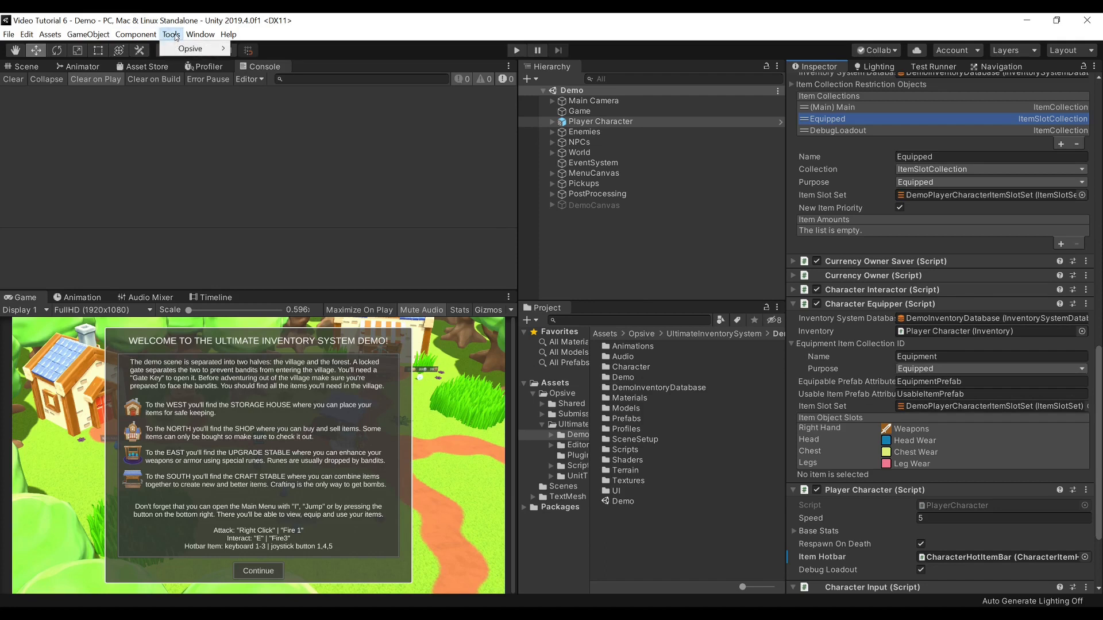
mouse_move(195, 52)
mouse_move(279, 50)
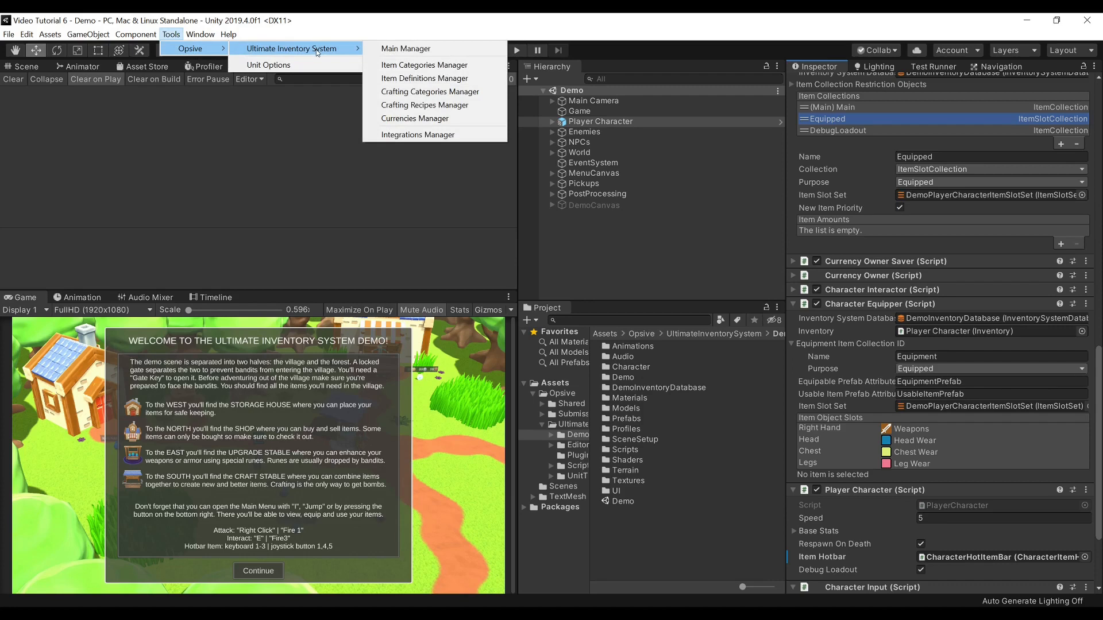
left_click(429, 81)
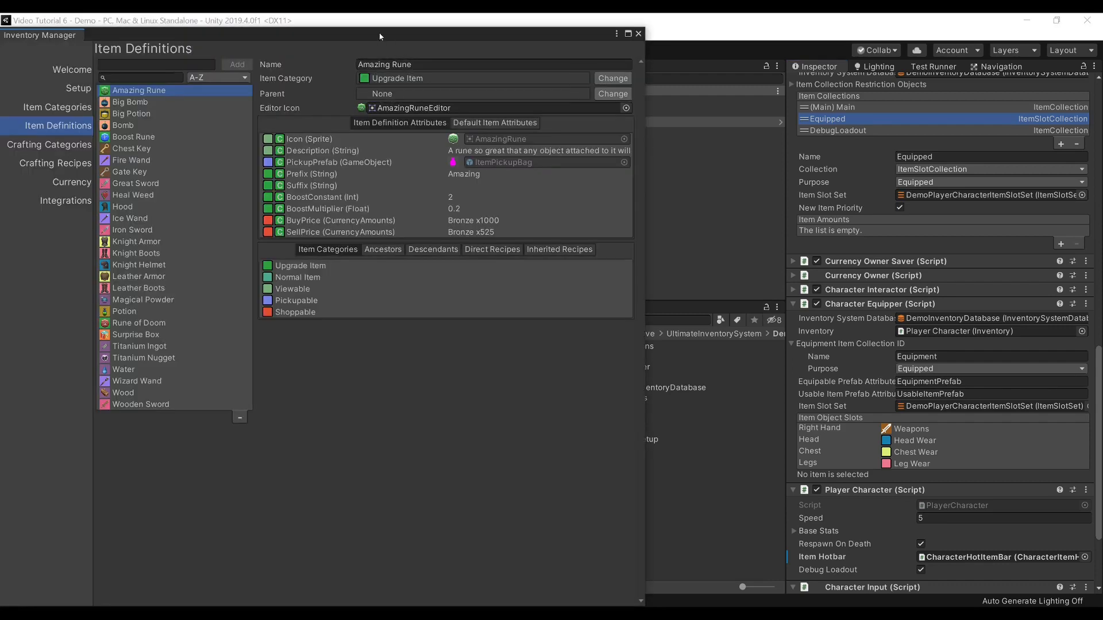
left_click_drag(379, 34, 400, 33)
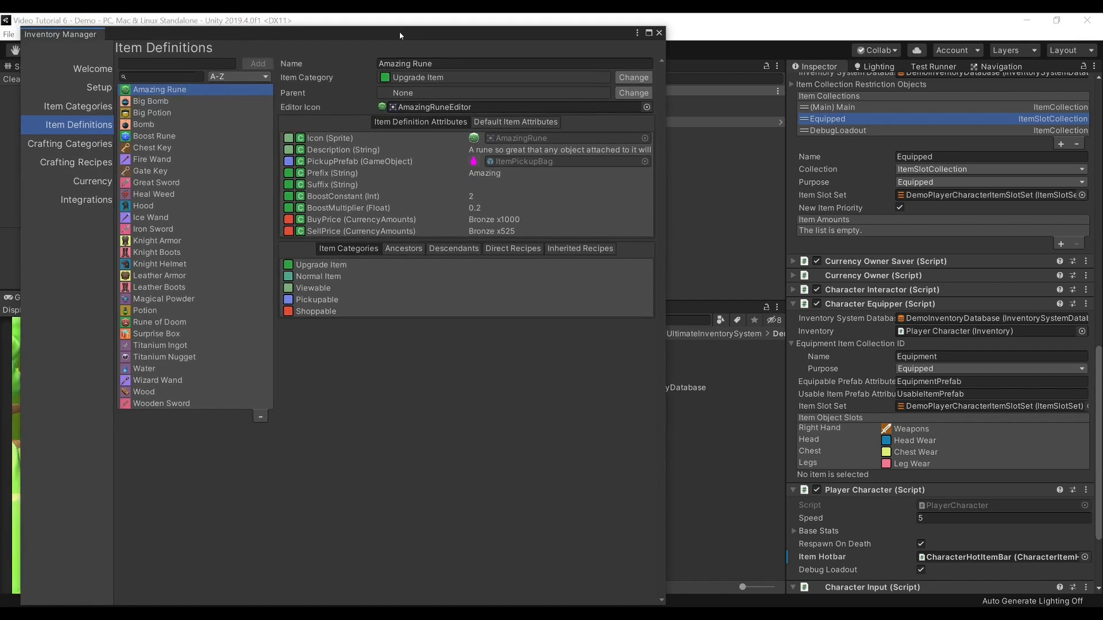
left_click(166, 184)
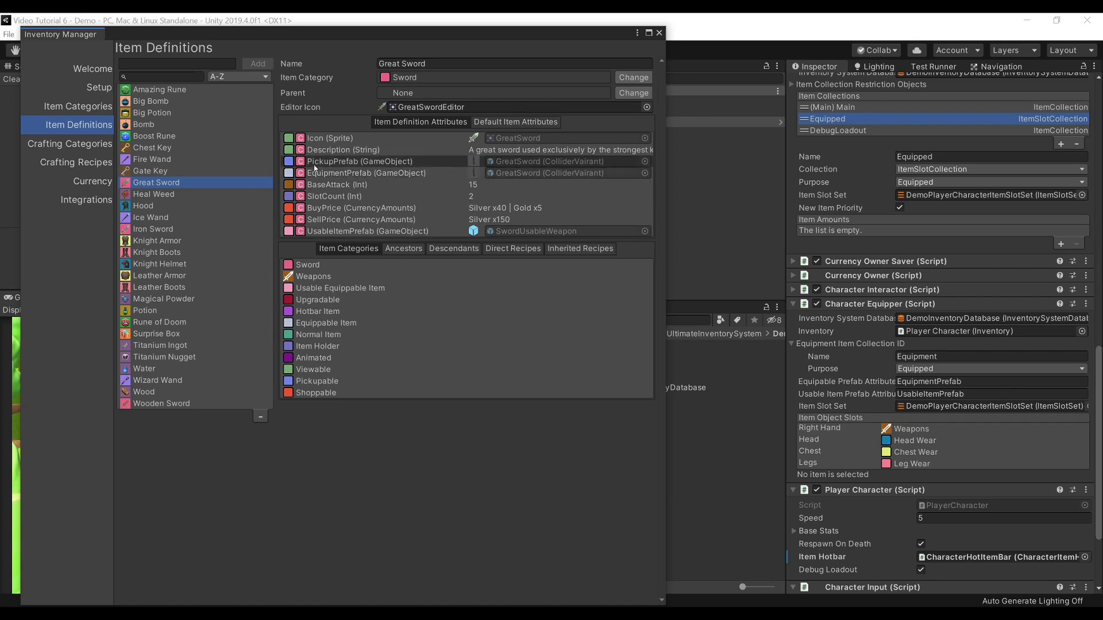
- Locate the prefab assigned to the Great Sword's EquipmentPrefab attribute and open it in the Scene view
left_click(382, 174)
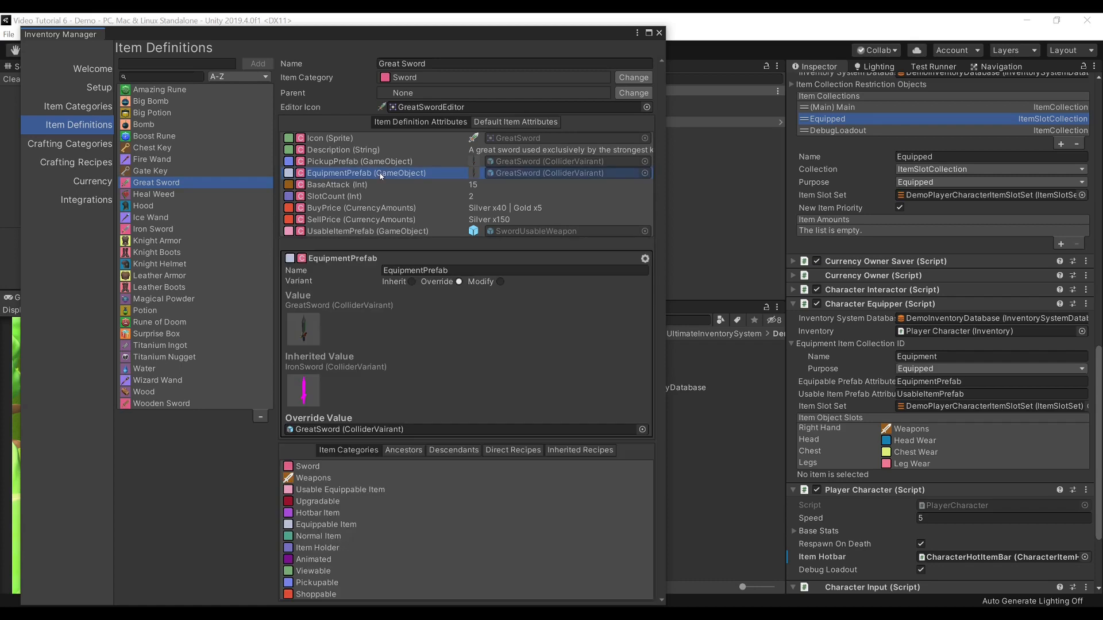
left_click(434, 429)
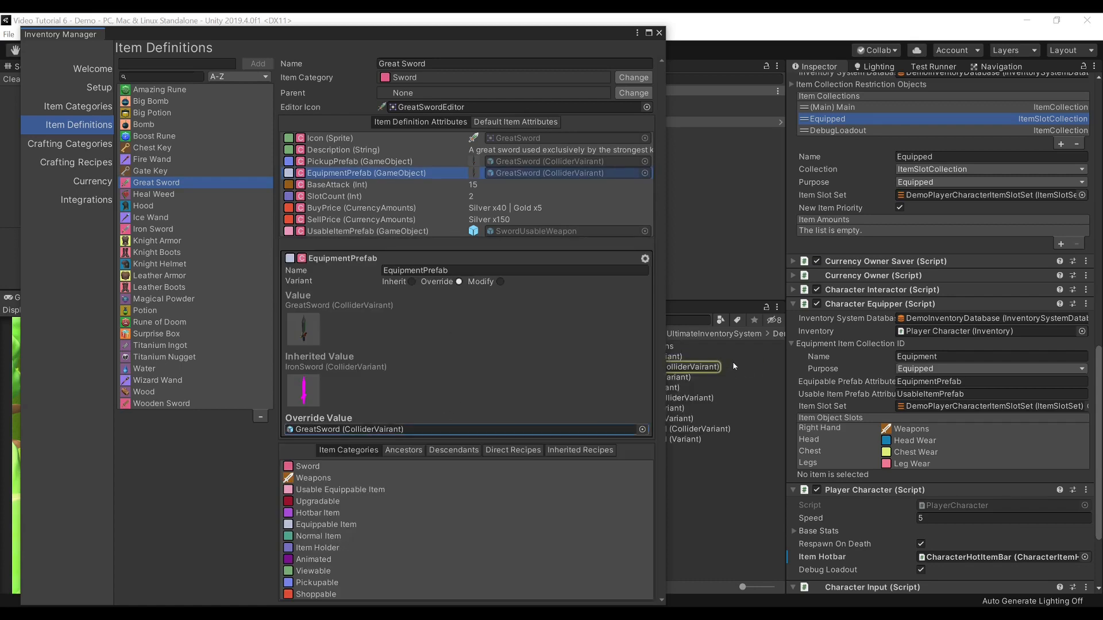
left_click(733, 363)
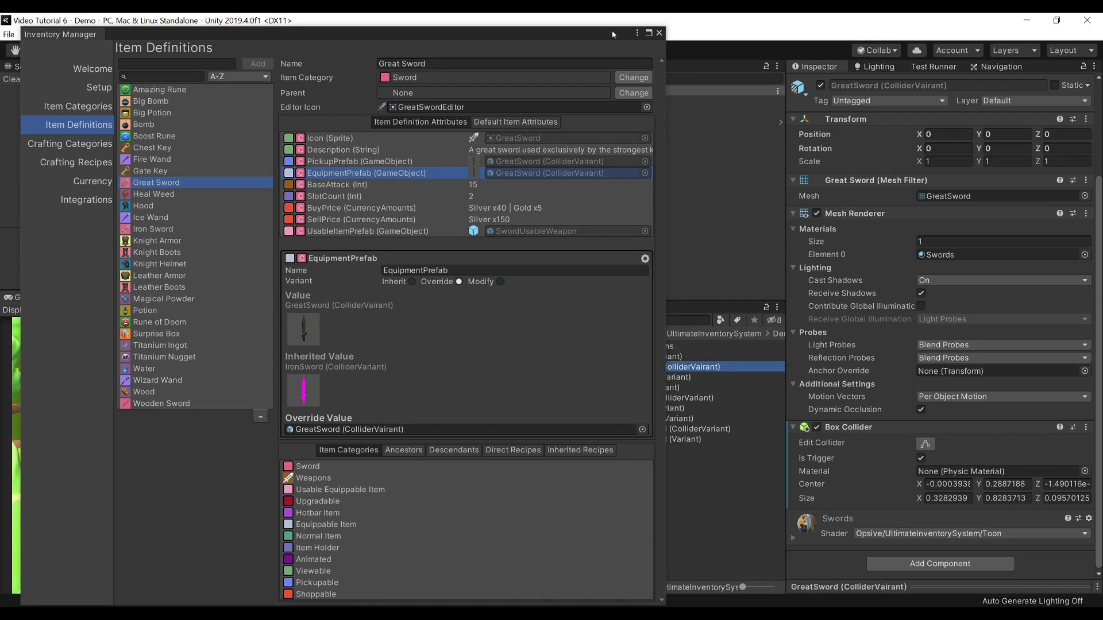
left_click_drag(612, 35, 560, 43)
left_click(607, 42)
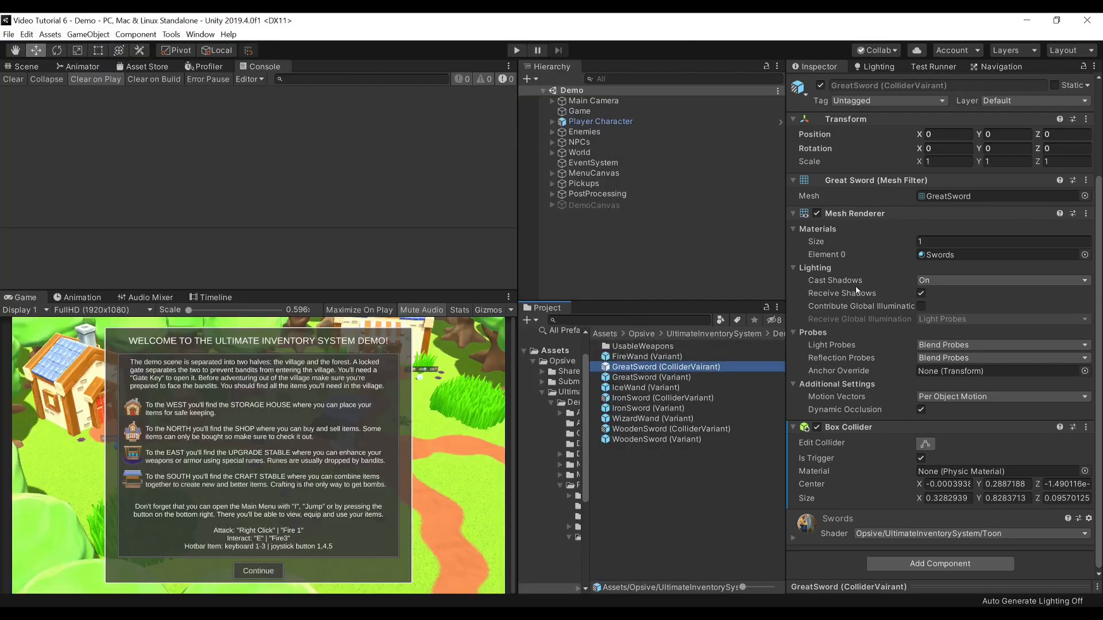
double_click(718, 368)
left_click(29, 66)
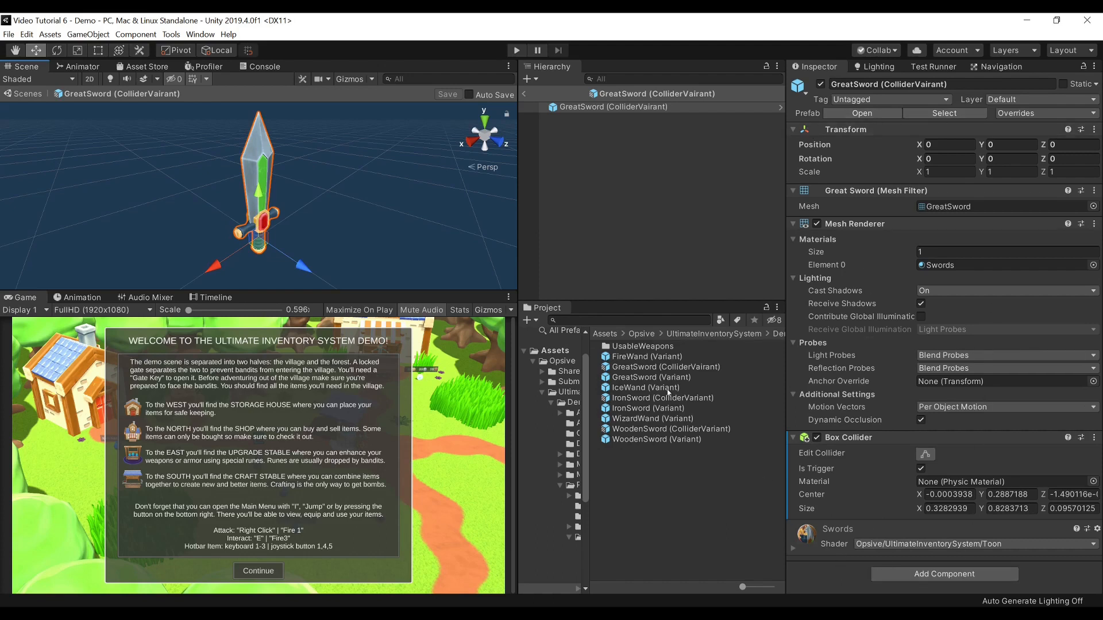
- Reopen the Item Definitions Manager and check where the Great Sword's UsableItemPrefab attribute inherits its value from
left_click(171, 35)
mouse_move(190, 49)
mouse_move(288, 54)
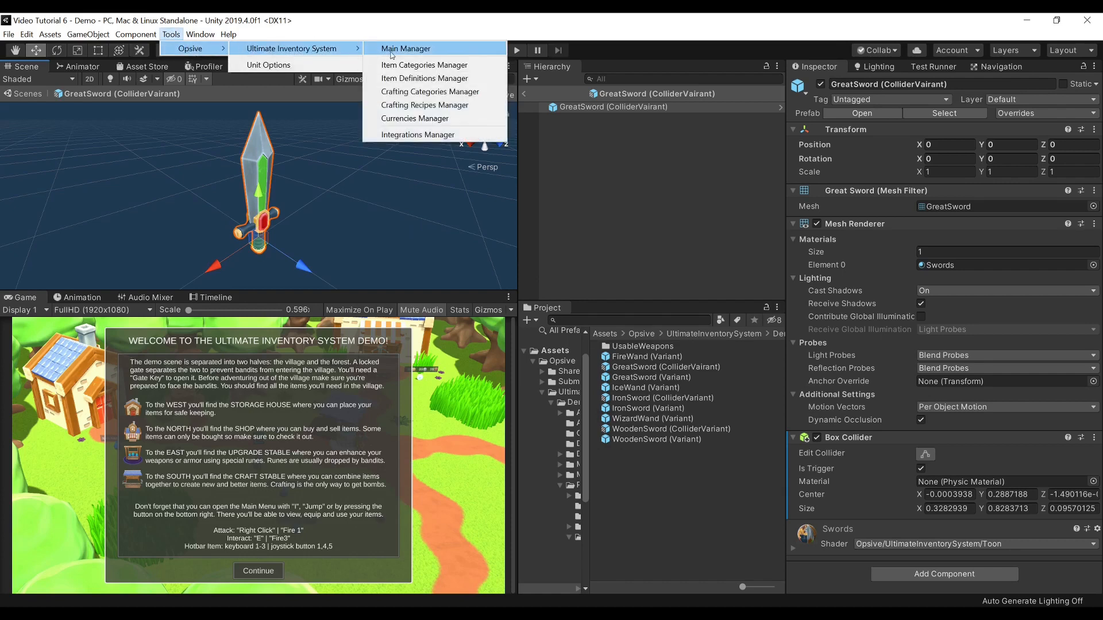
left_click(429, 78)
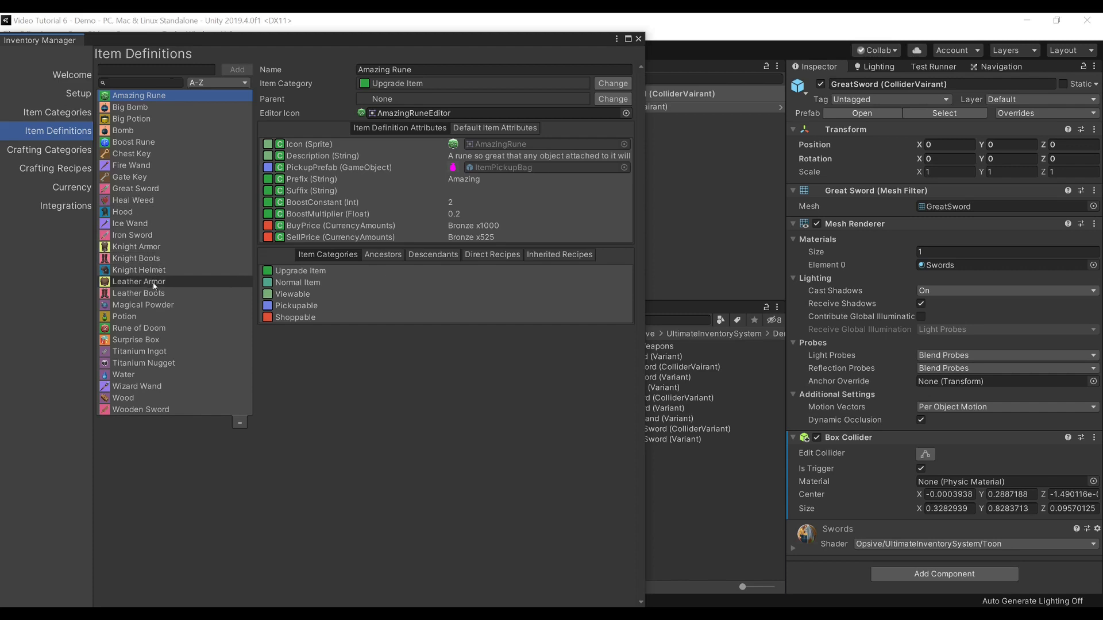
left_click(148, 189)
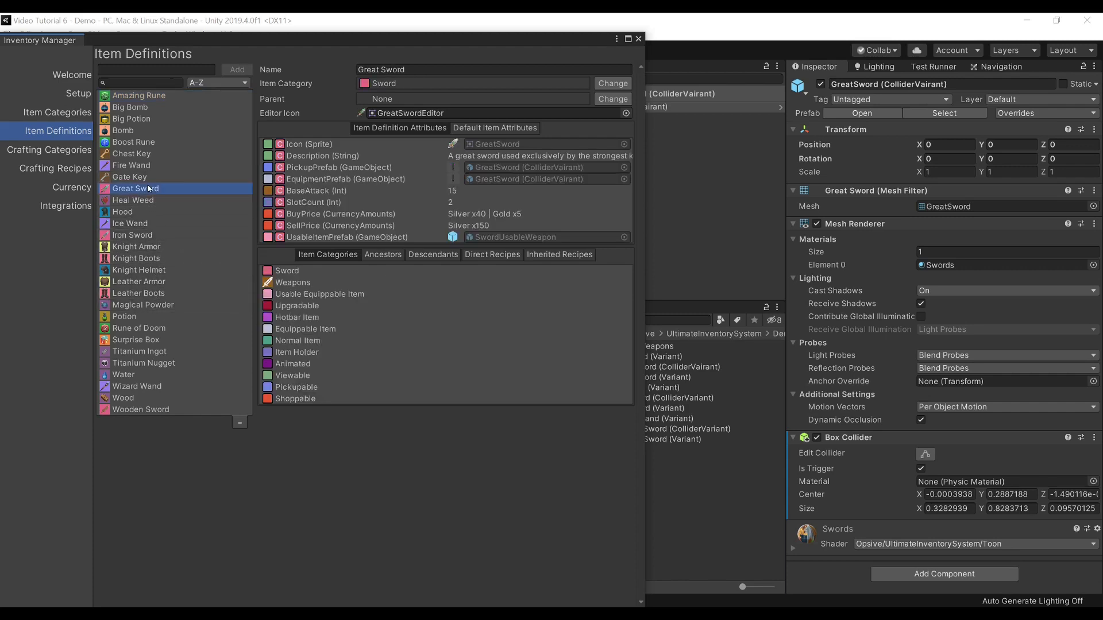
left_click(338, 237)
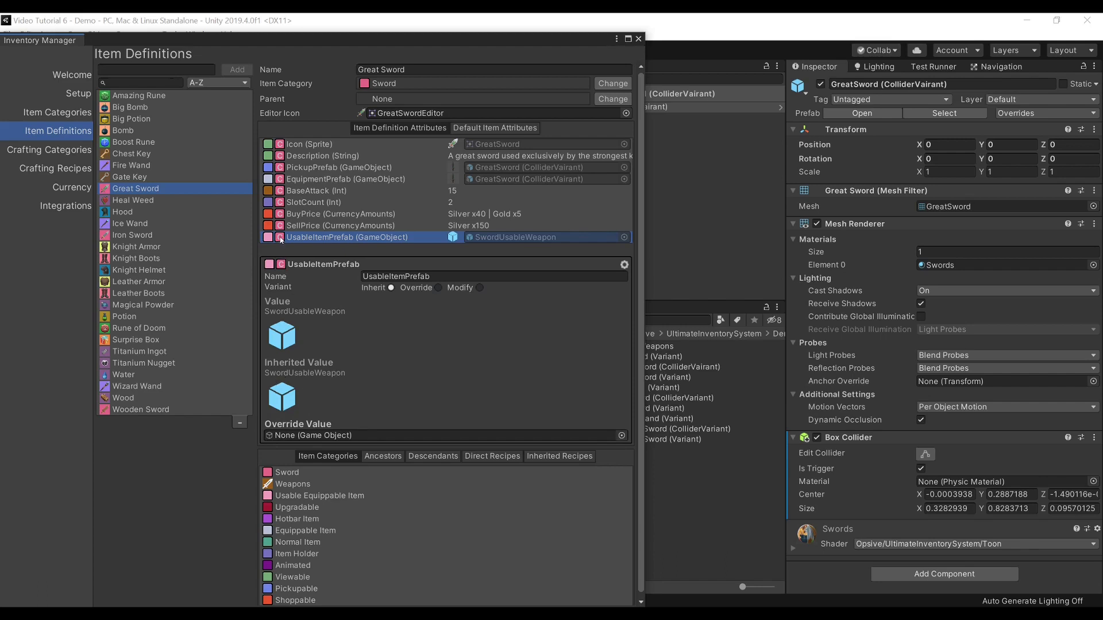
mouse_move(283, 241)
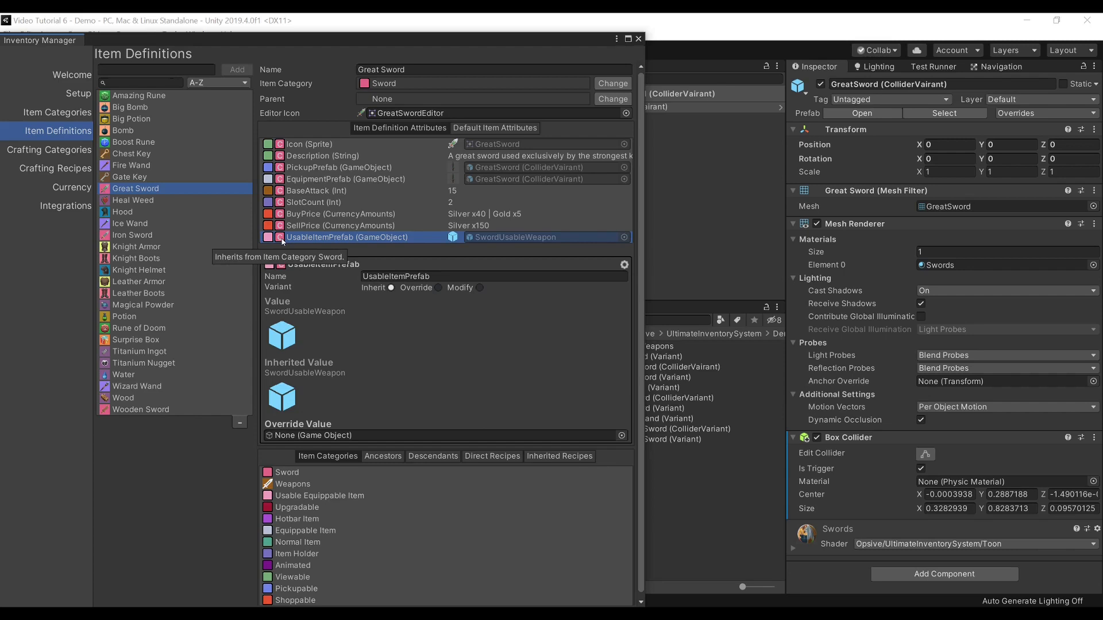
- Go to the Sword category's UsableItemPrefab item definition attribute and open its SwordUsableWeapon prefab for editing
left_click(282, 240)
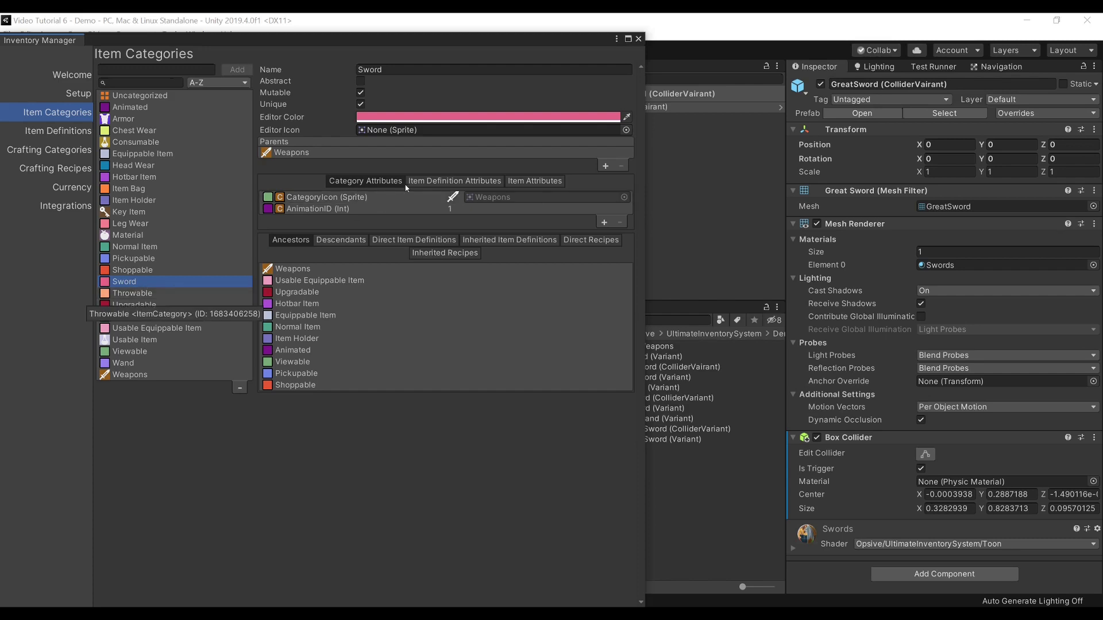
left_click(423, 182)
left_click(361, 292)
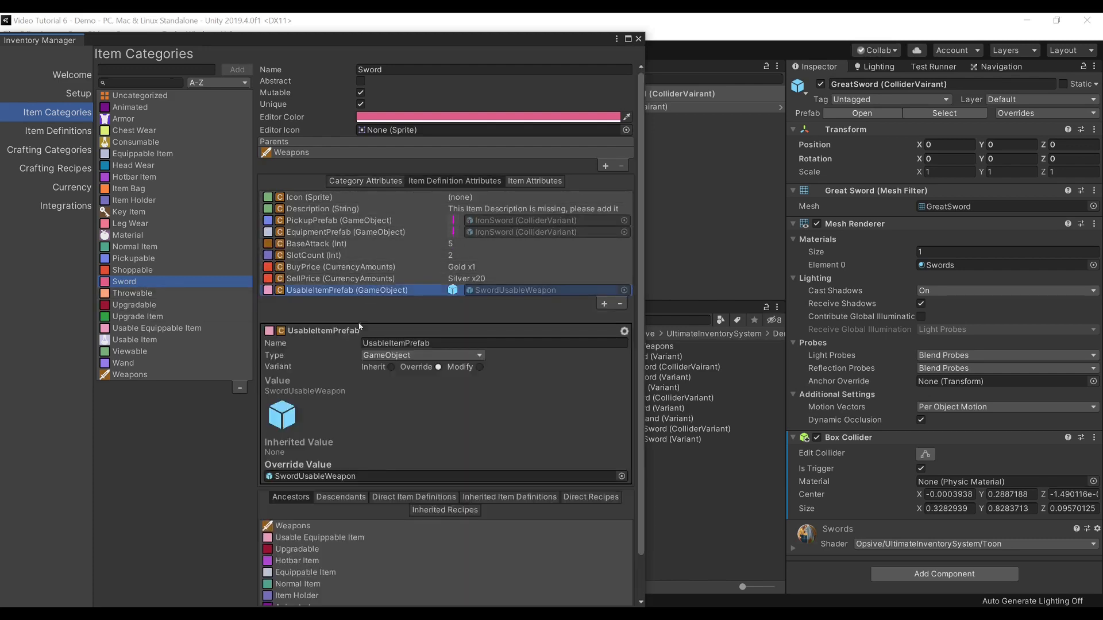
left_click(337, 477)
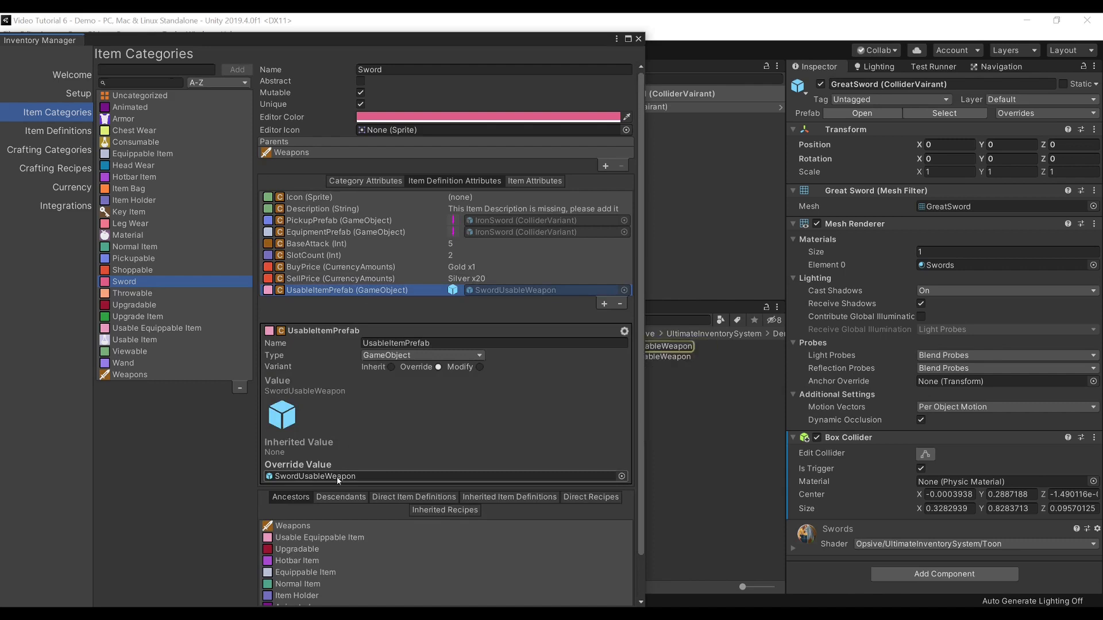
left_click(679, 347)
left_click(674, 347)
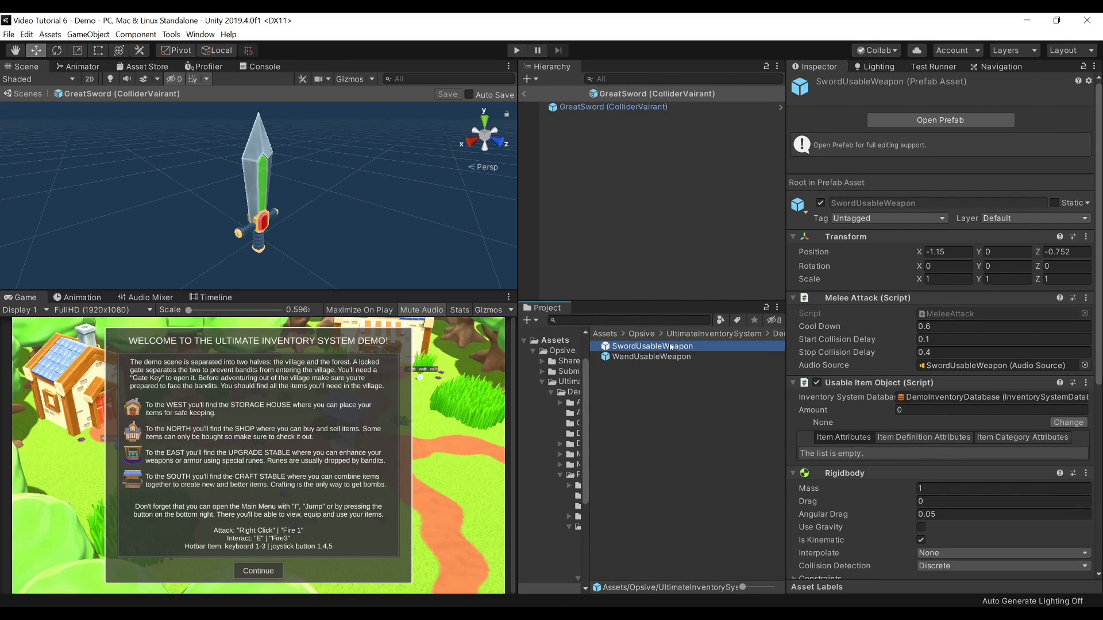
double_click(673, 347)
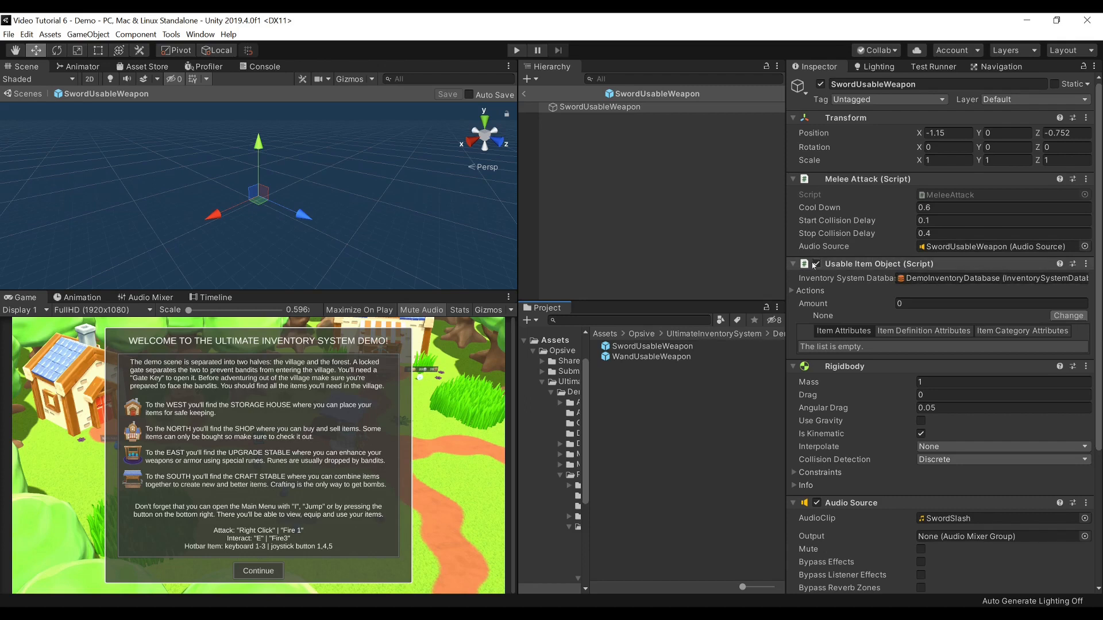
- Show the first action of the Usable Item Object component and view its selectable items without choosing one
left_click(802, 291)
left_click(806, 316)
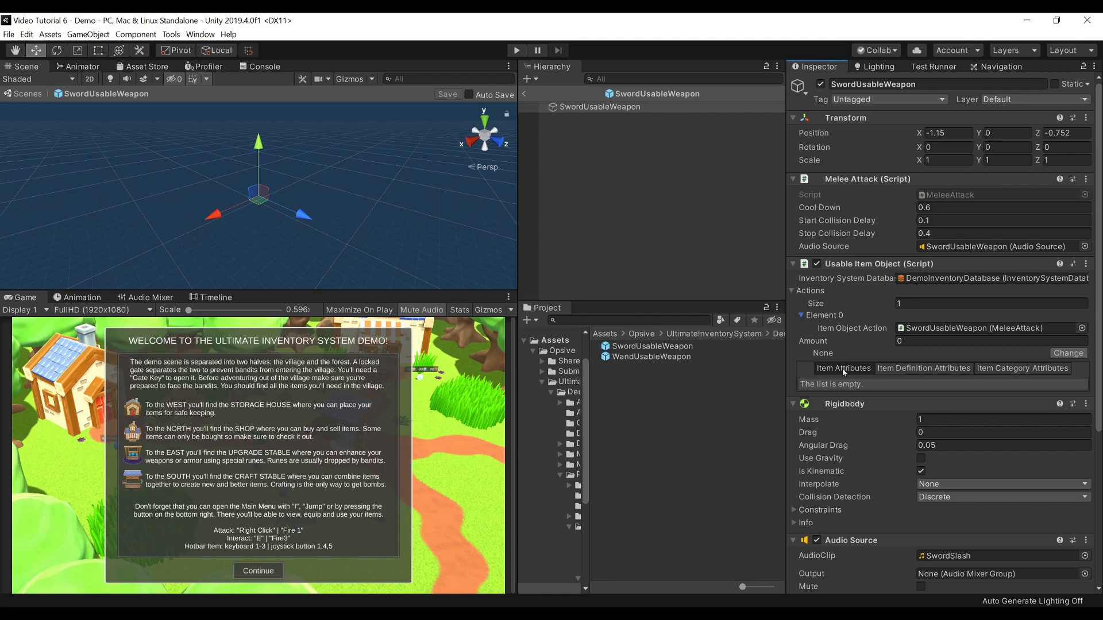
left_click(1063, 357)
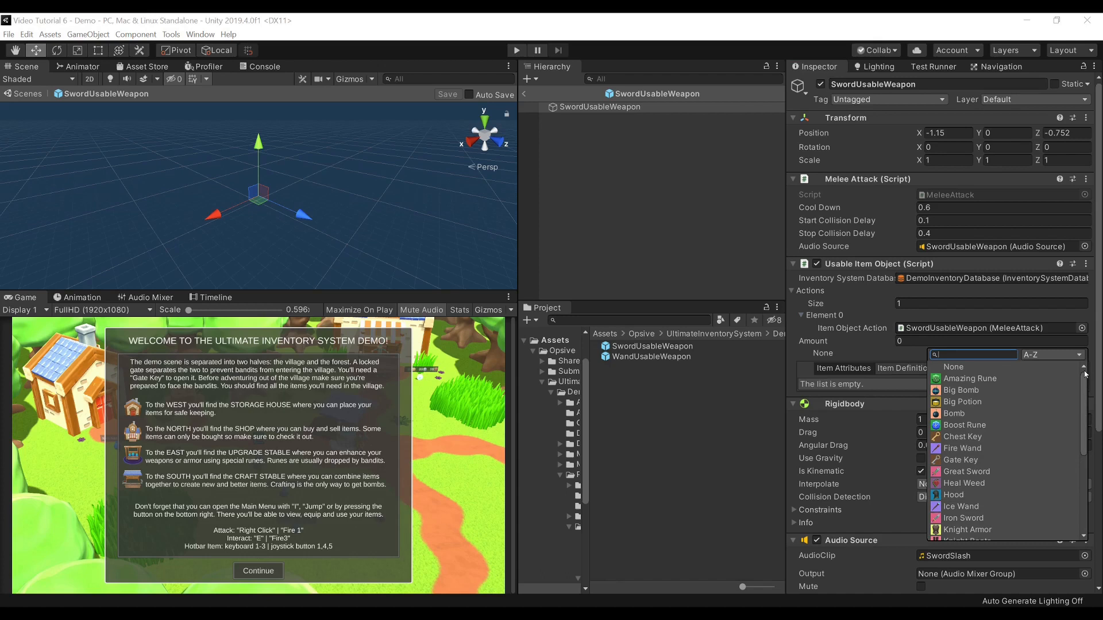
left_click(821, 352)
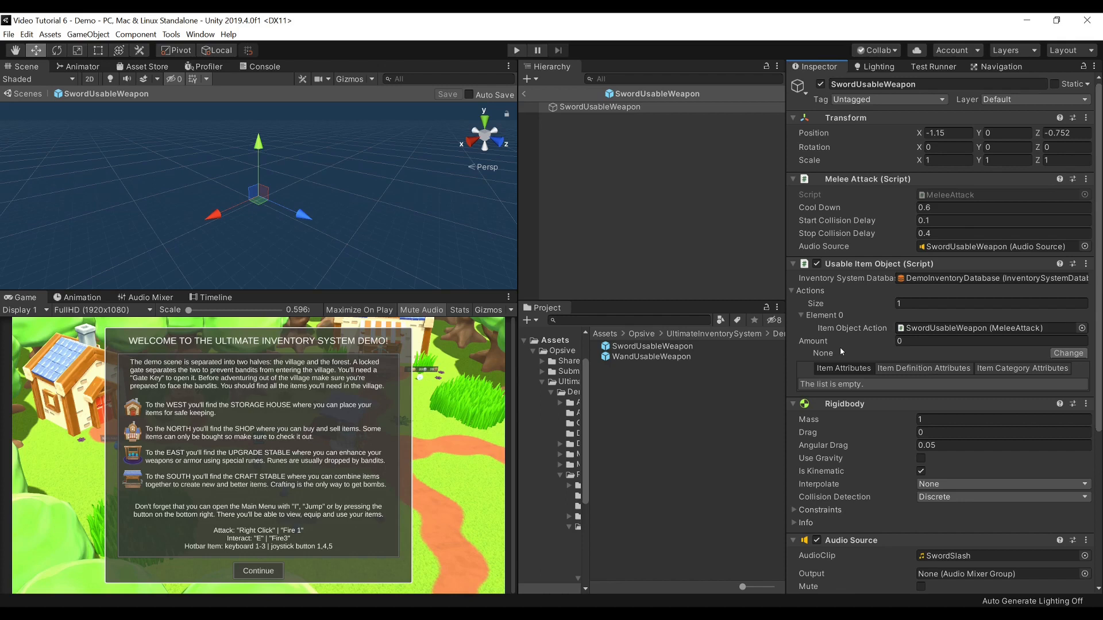
- Open the WandUsableWeapon prefab and examine its Range Attack, Item Binding and Usable Item Object components
double_click(656, 356)
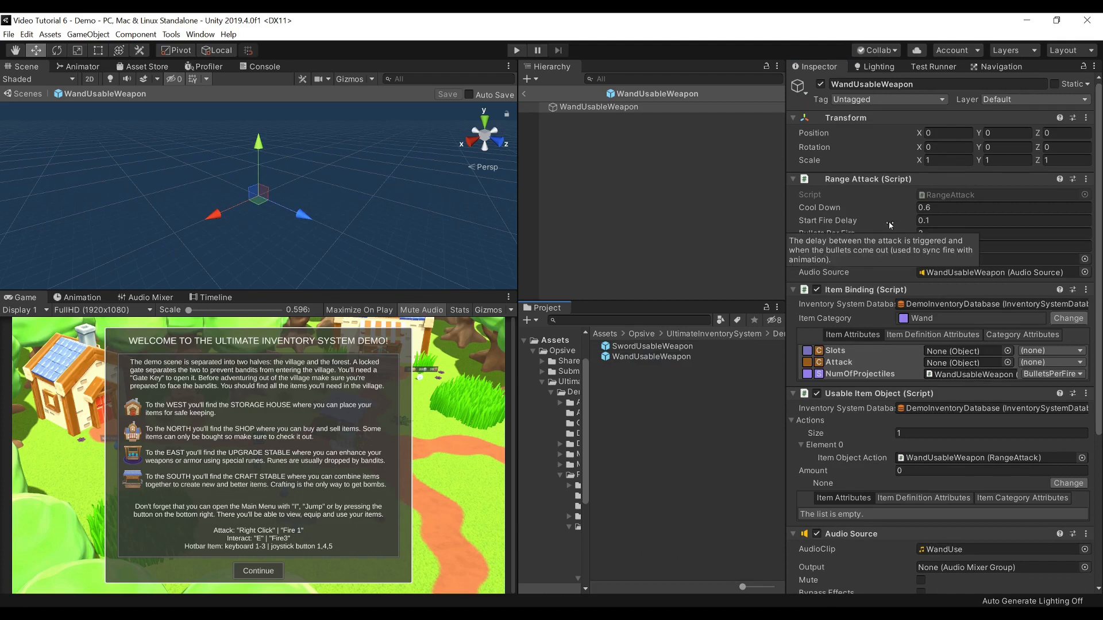
scroll(873, 264, "down", 3)
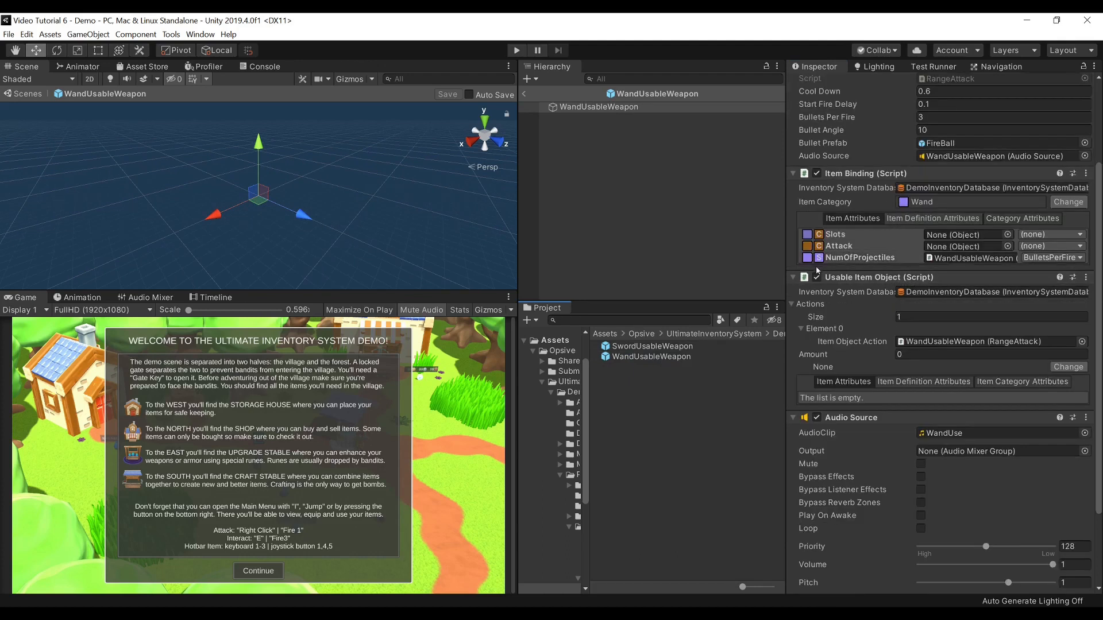
scroll(919, 279, "up", 3)
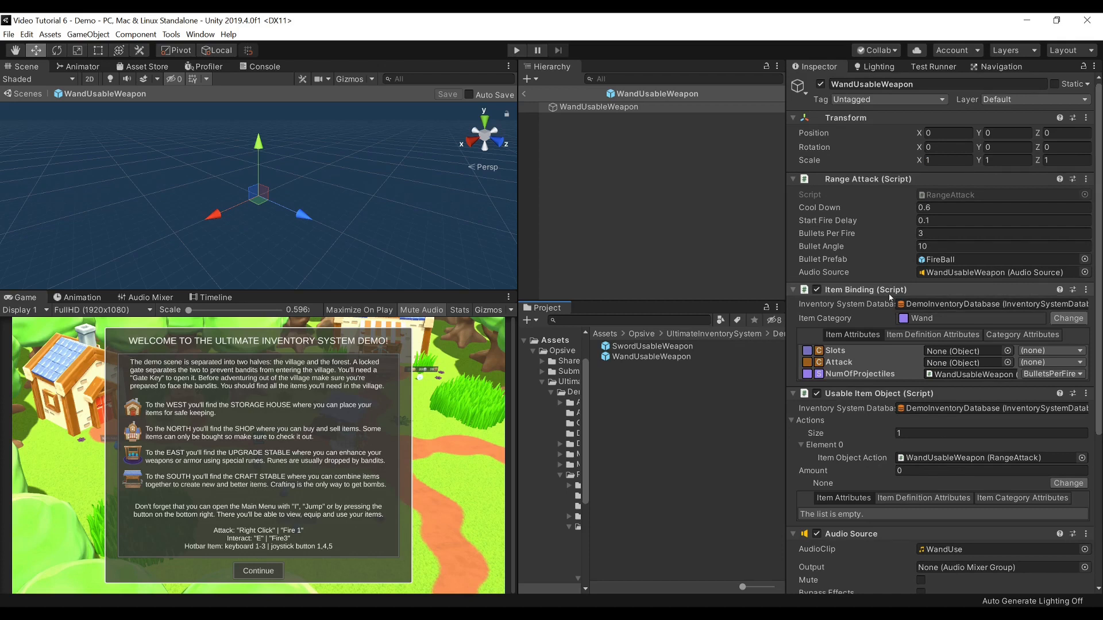
scroll(890, 297, "down", 3)
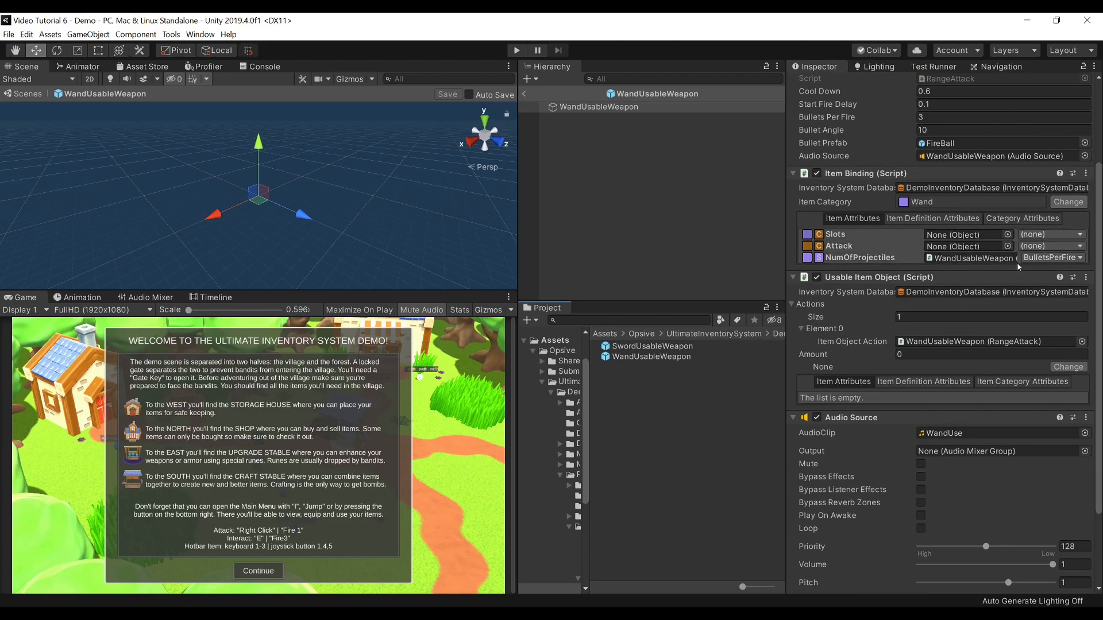
scroll(918, 260, "up", 3)
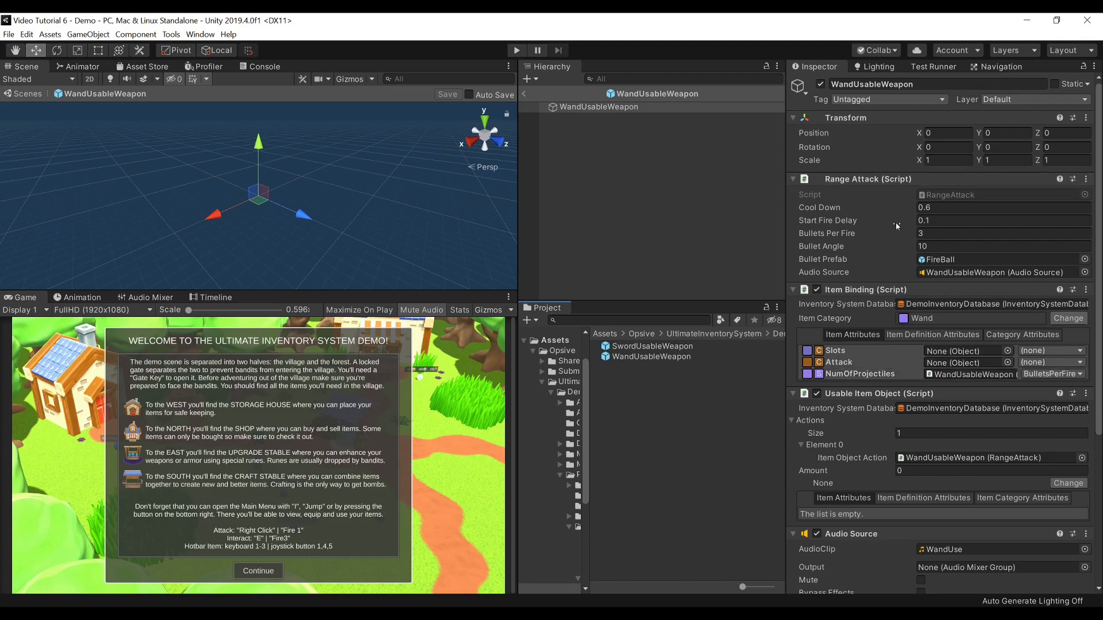
- In Item Binding's item definition attributes, bind ProjectilePrefab to the BulletPrefab property of the wand's Range Attack component
left_click(933, 335)
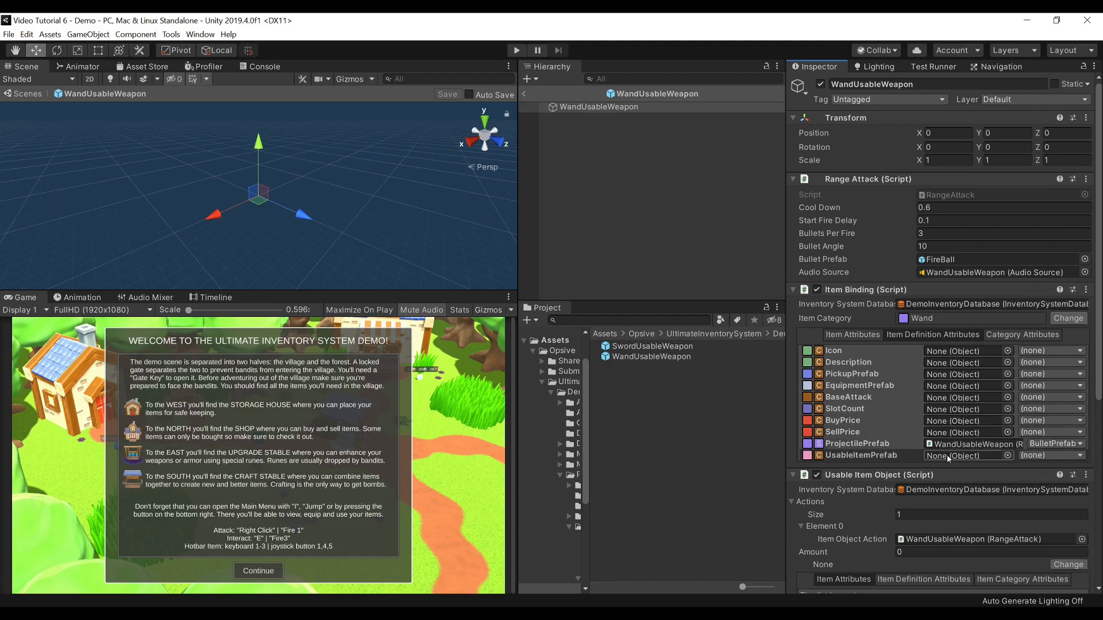
left_click_drag(845, 181, 948, 447)
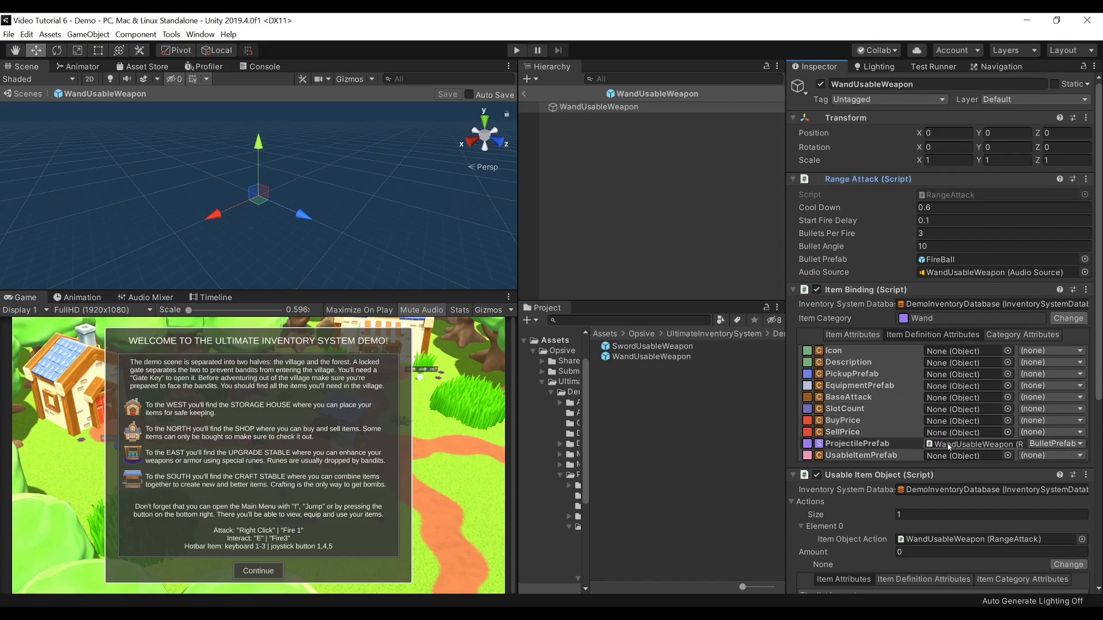
left_click(1049, 444)
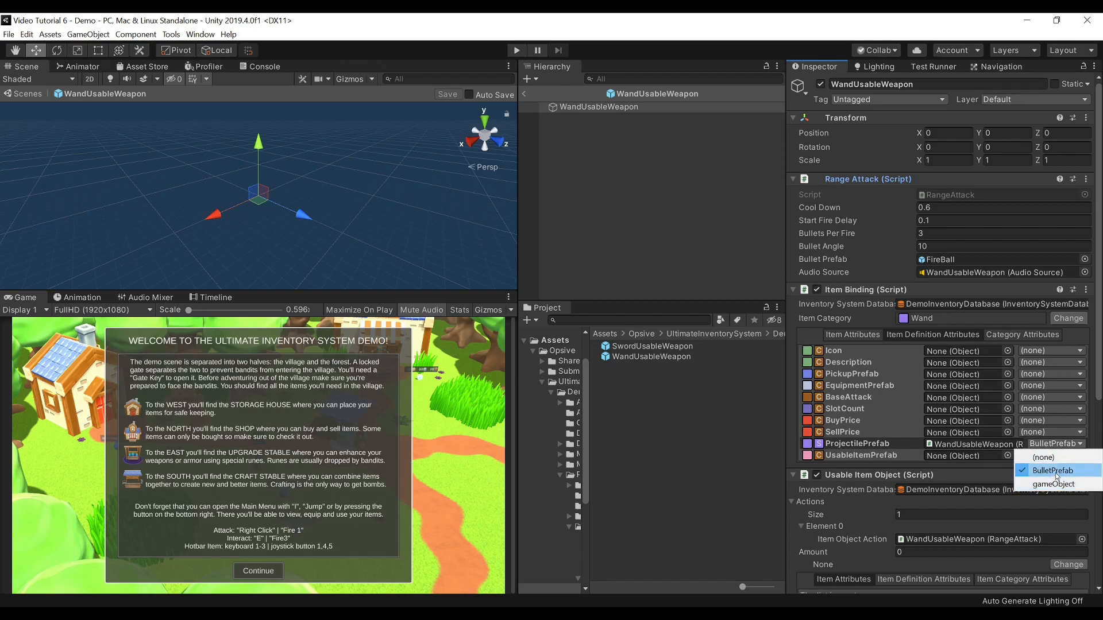
left_click(1056, 471)
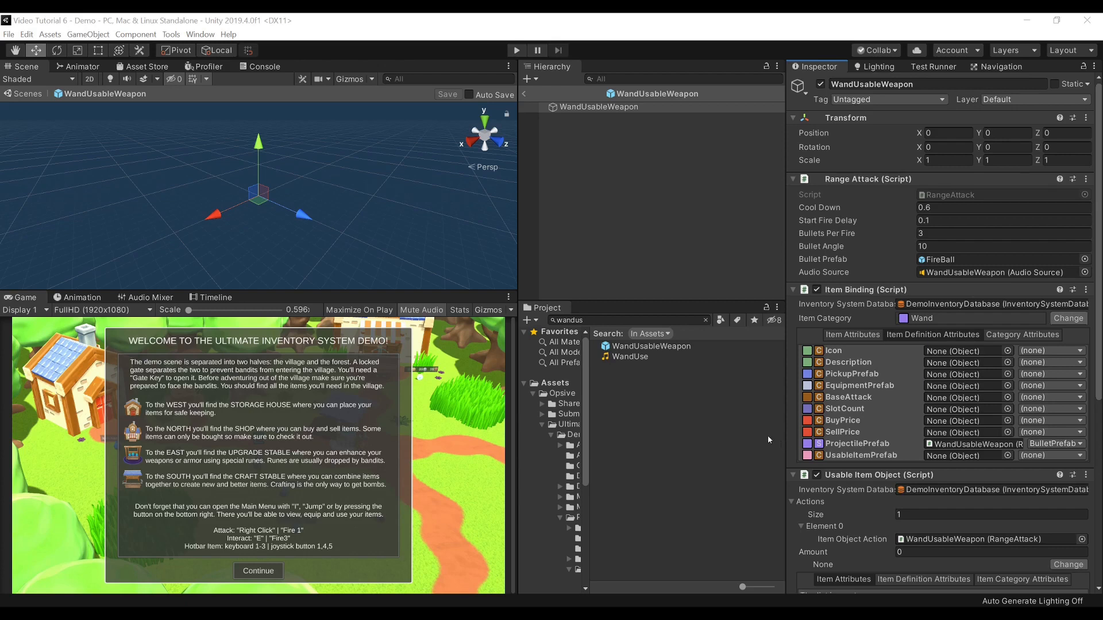
- Open the Item Definitions Manager and show the Knight Helmet definition's attributes
left_click(172, 34)
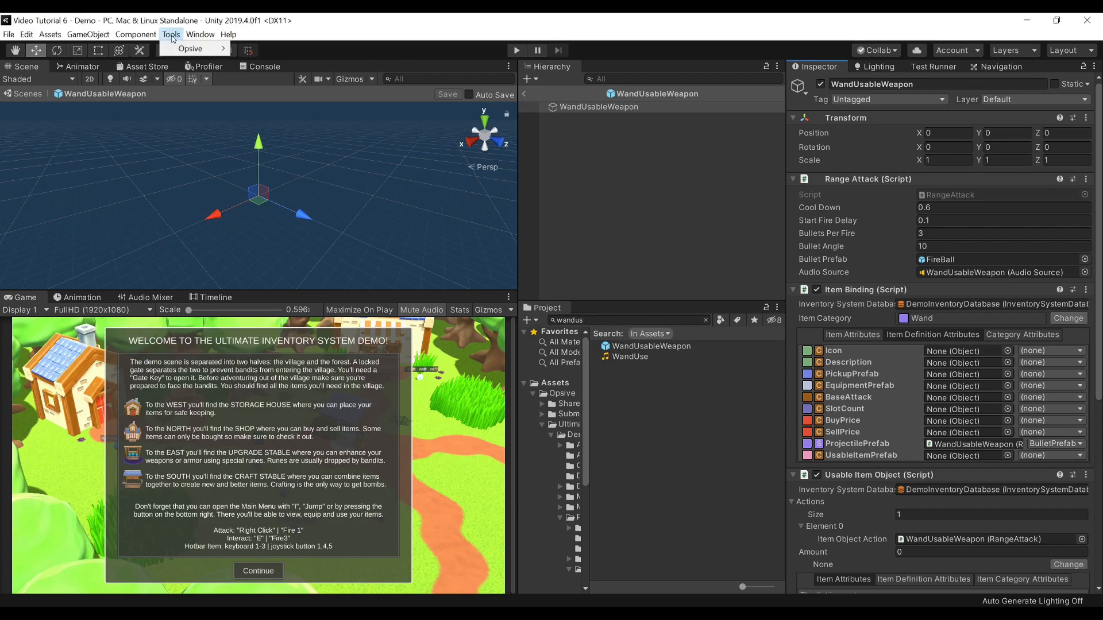
mouse_move(190, 49)
mouse_move(334, 51)
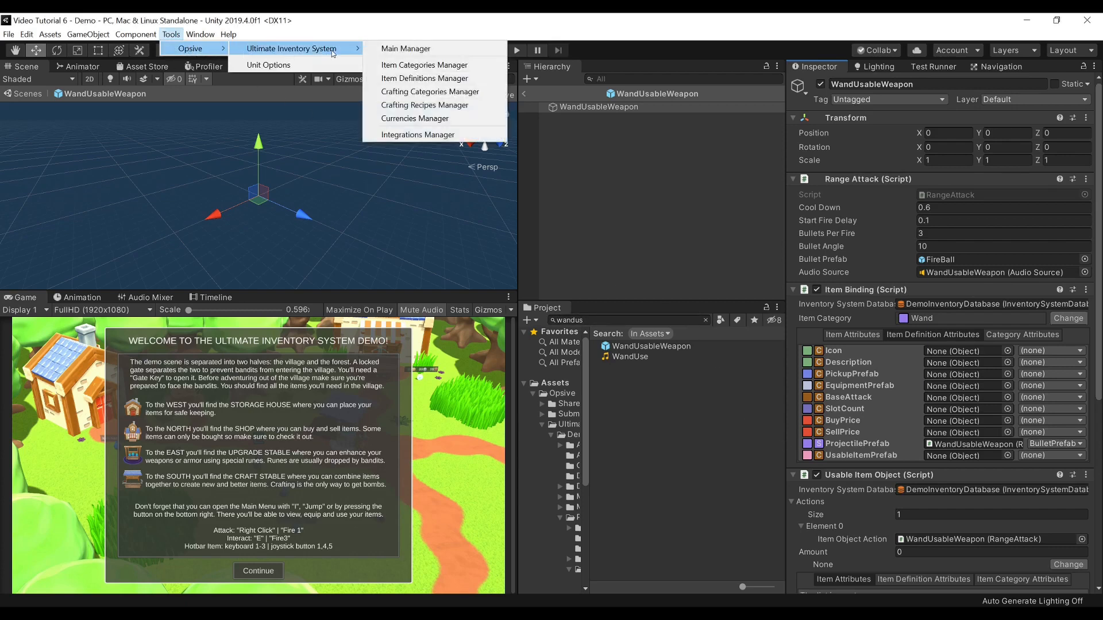
left_click(436, 78)
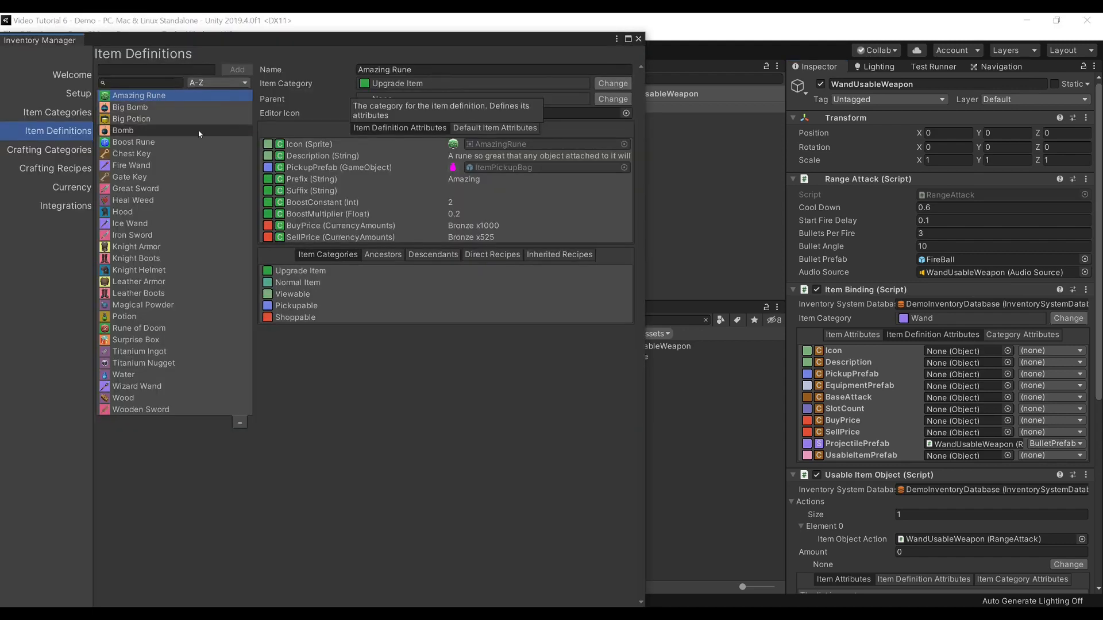
left_click(154, 271)
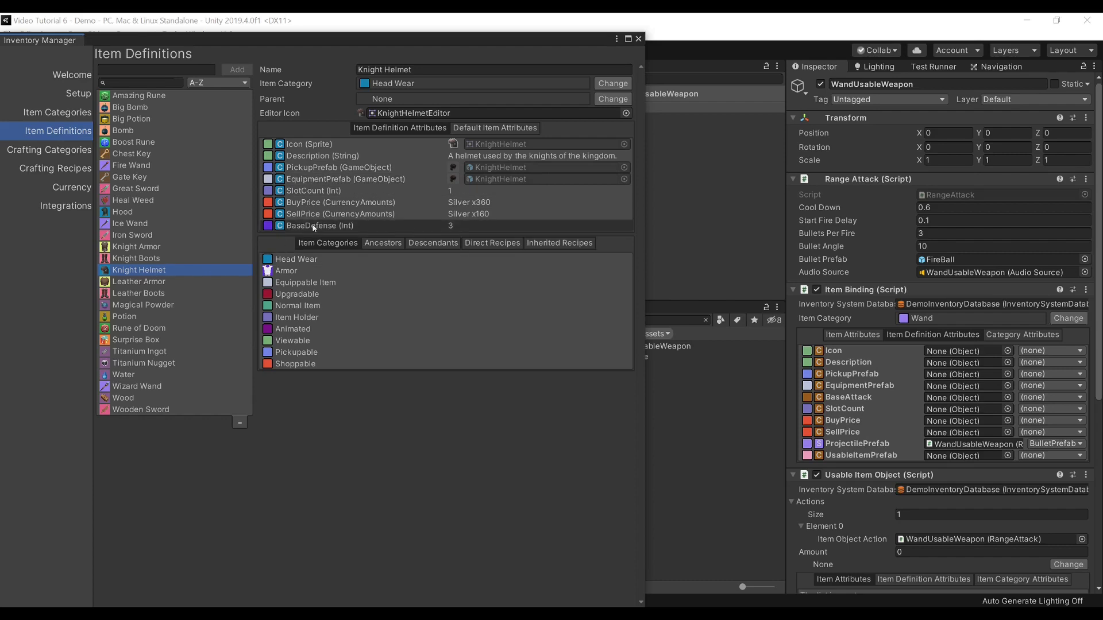
mouse_move(283, 227)
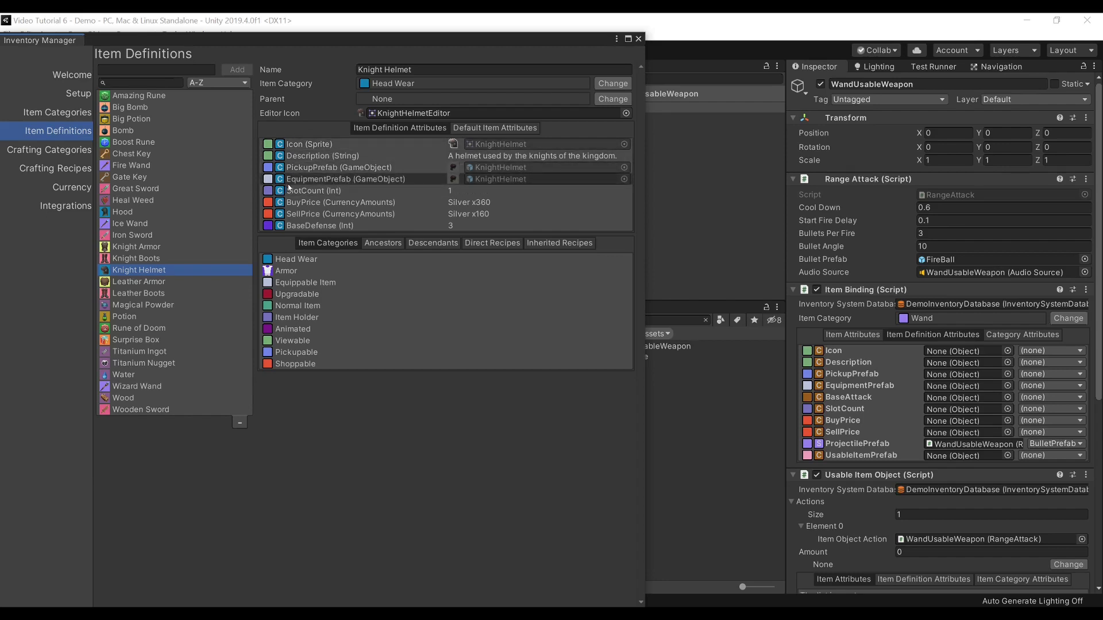
- Locate the prefab assigned to the Knight Helmet's EquipmentPrefab attribute and open it for editing
left_click(320, 181)
left_click(356, 385)
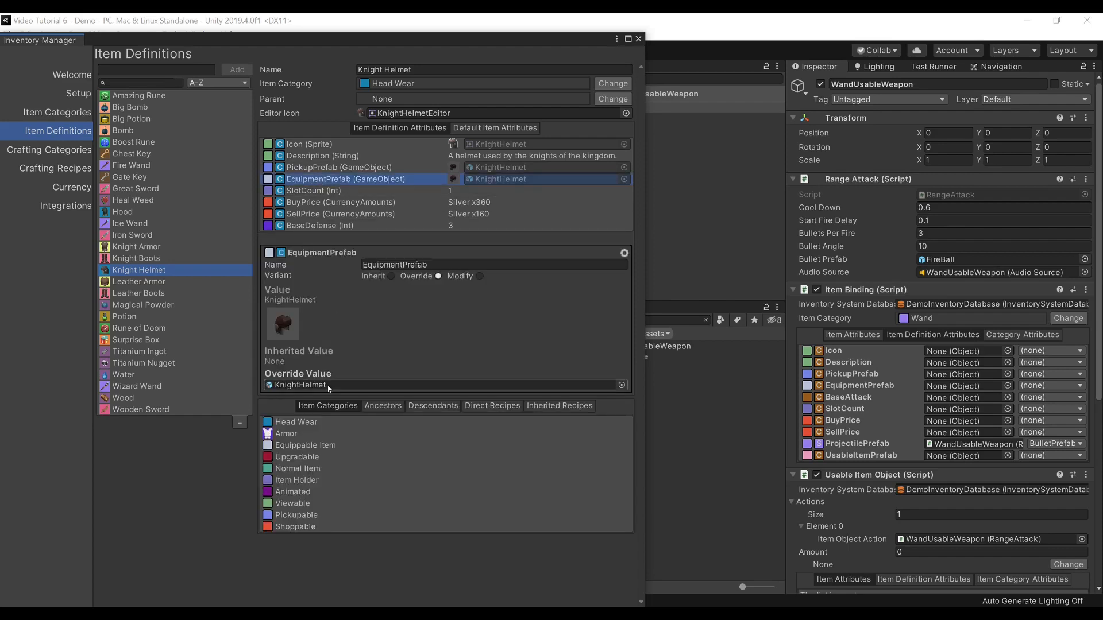
left_click_drag(471, 43, 0, 44)
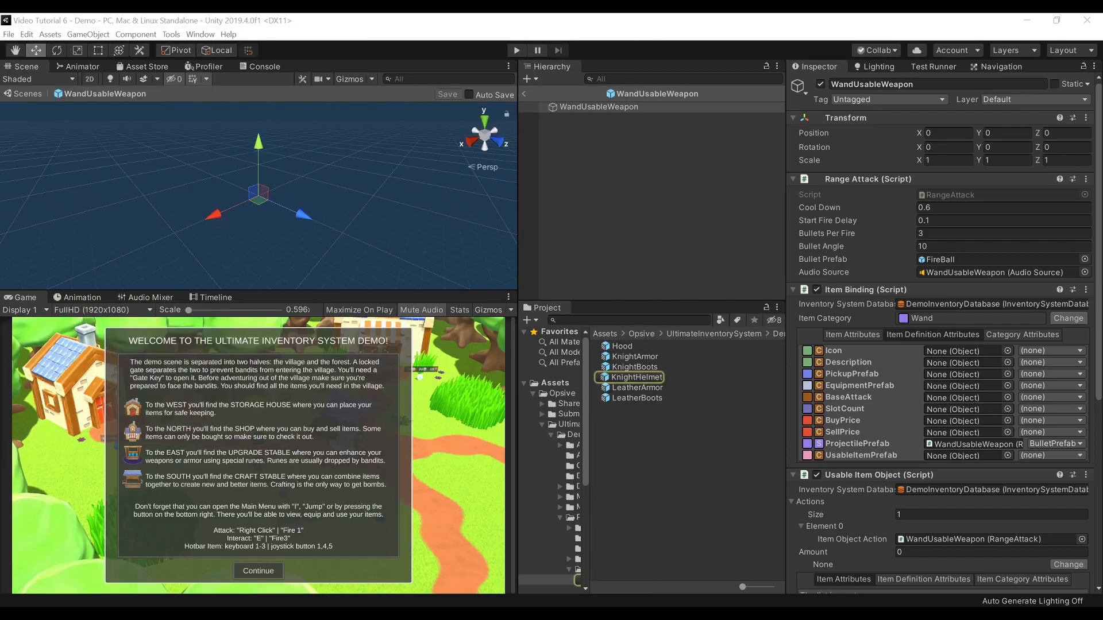
left_click(629, 377)
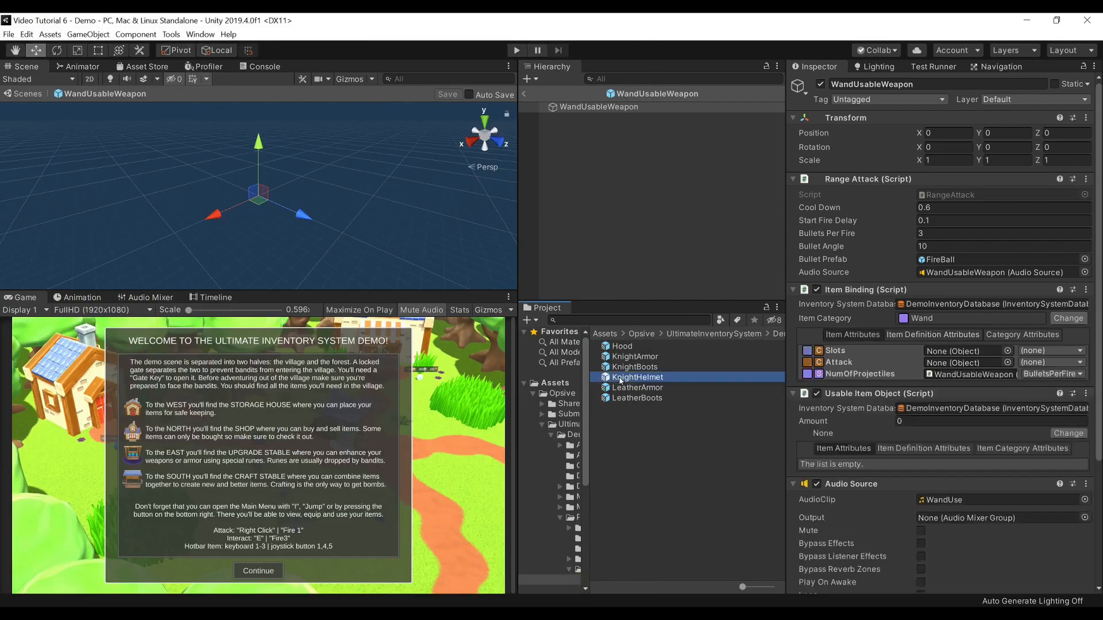
double_click(629, 377)
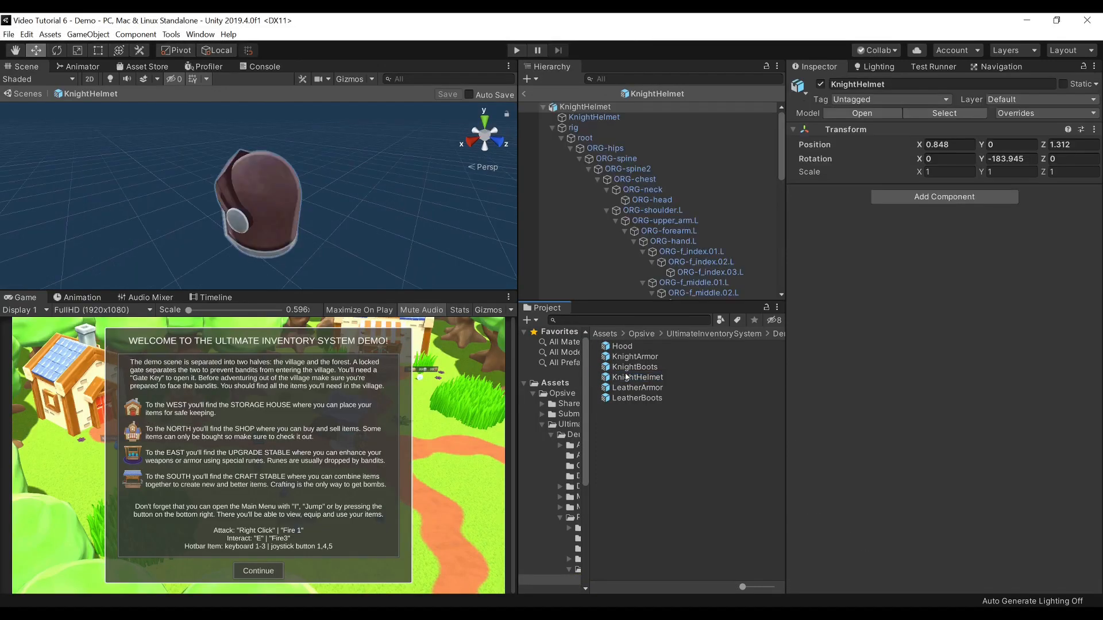
- Compare the KnightHelmet prefab's root object with its child that holds the Skinned Mesh Renderer
left_click(626, 115)
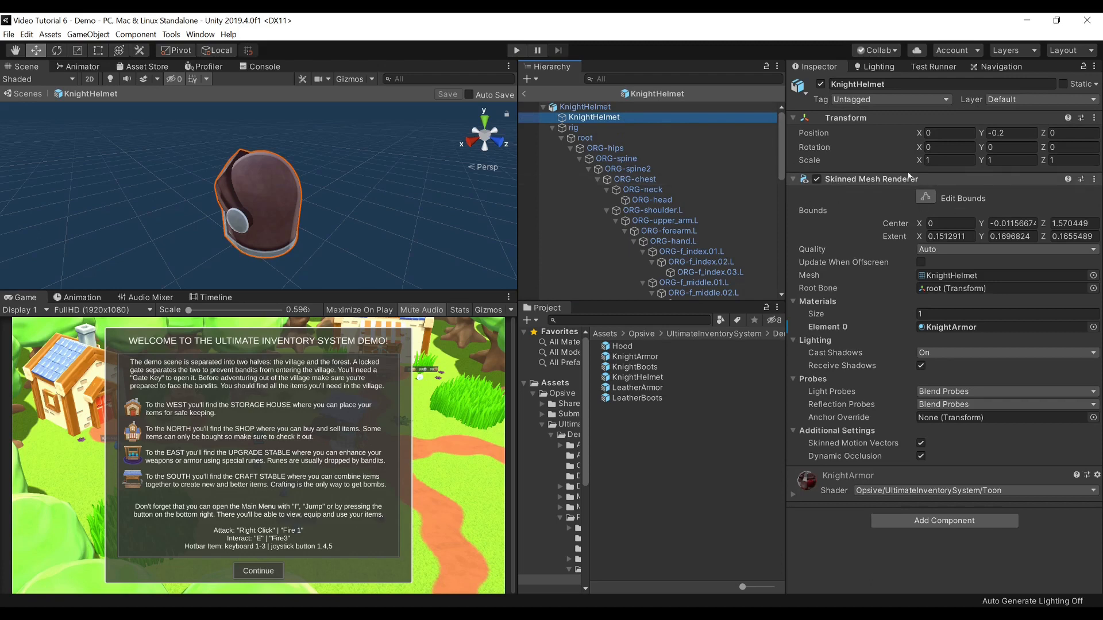
left_click(643, 109)
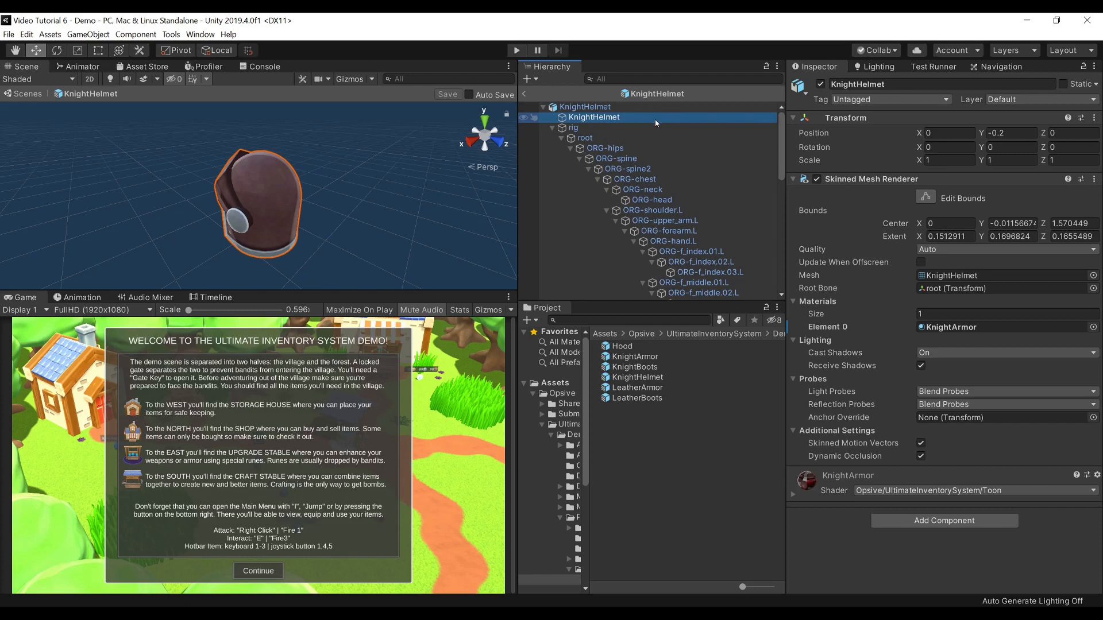
left_click(646, 107)
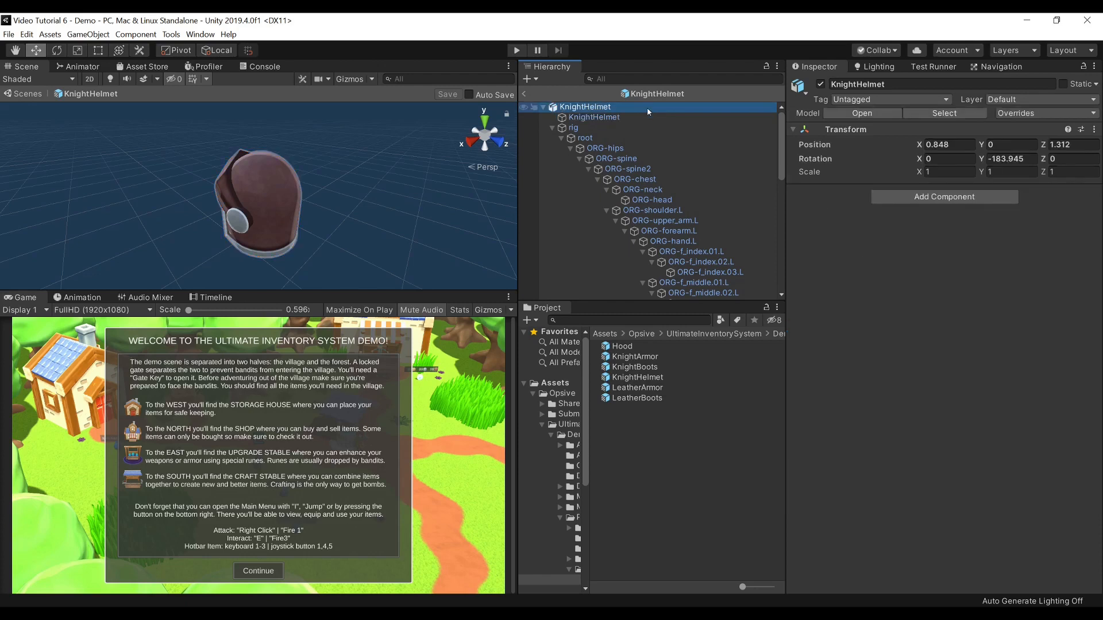
left_click(647, 117)
left_click(646, 108)
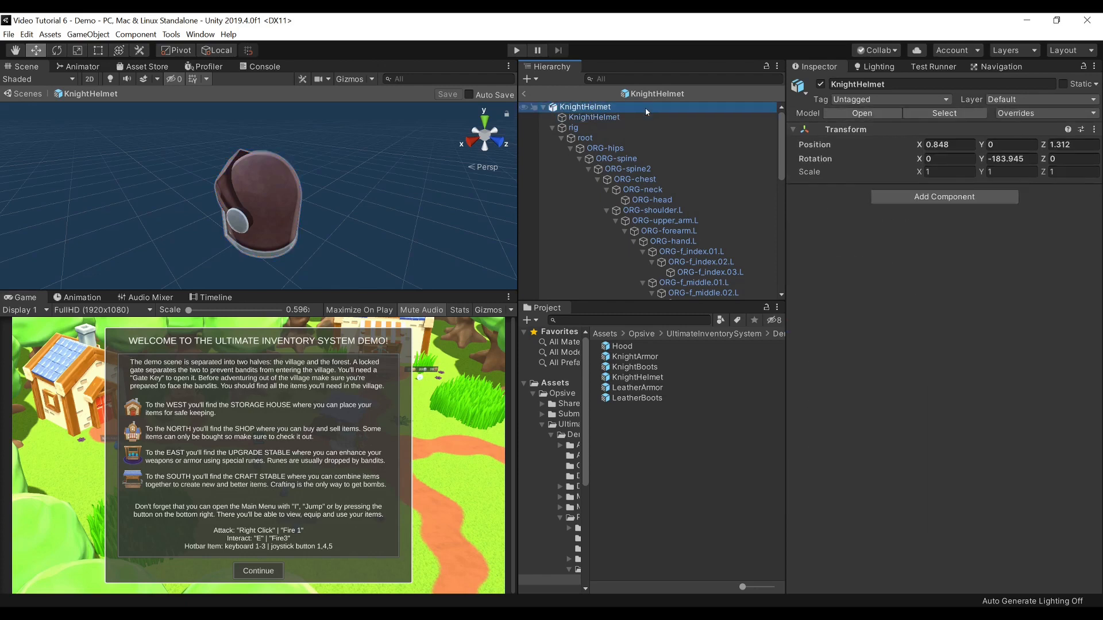